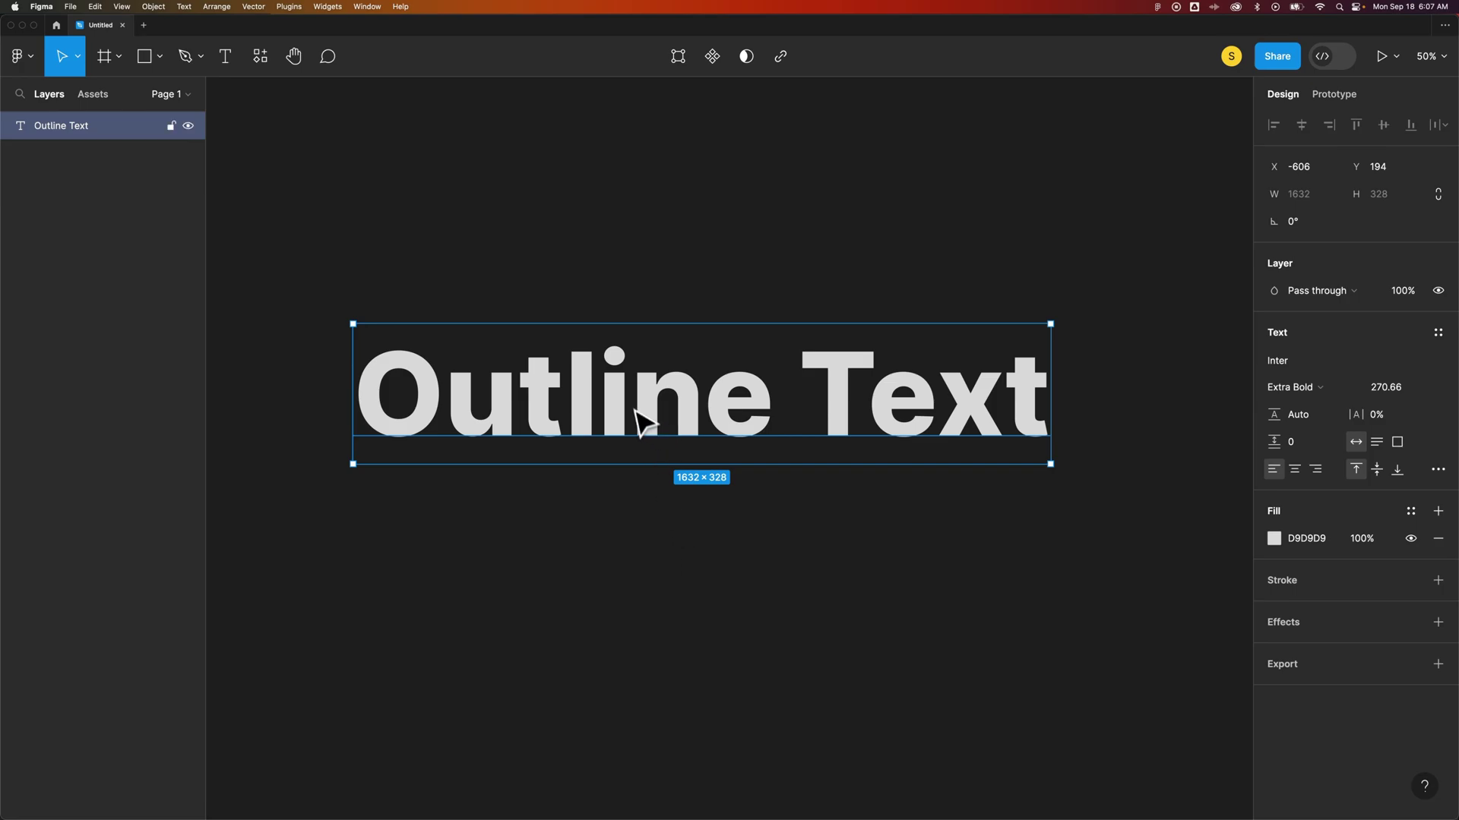
# Step: Nudge the Outline Text layer down and left to X -636, Y 222
pyautogui.moveTo(635, 411); pyautogui.dragTo(643, 422)
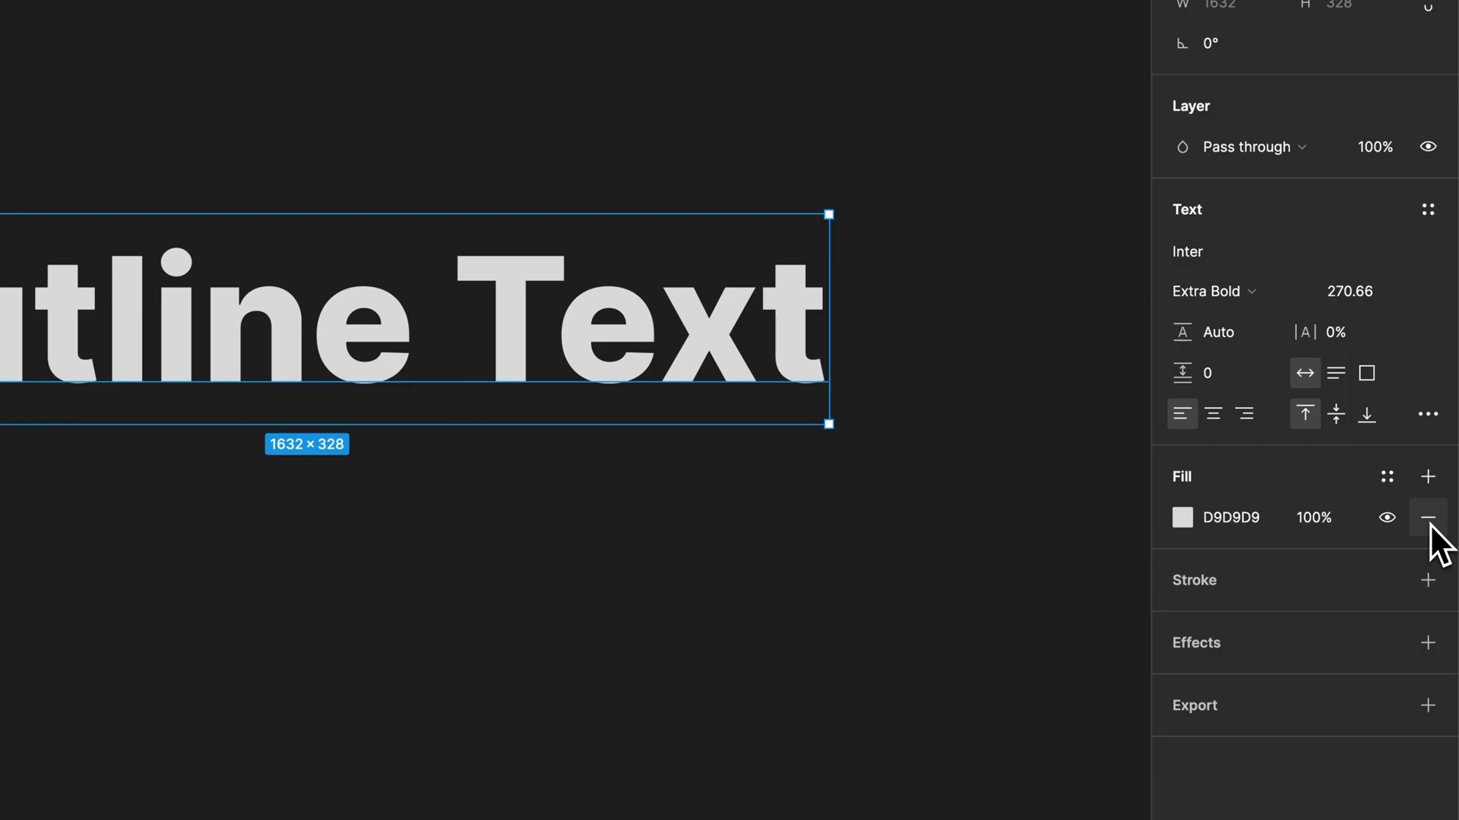
# Step: Replace the text's D9D9D9 fill with a white FFFFFF outside stroke of width 6
pyautogui.click(1429, 521)
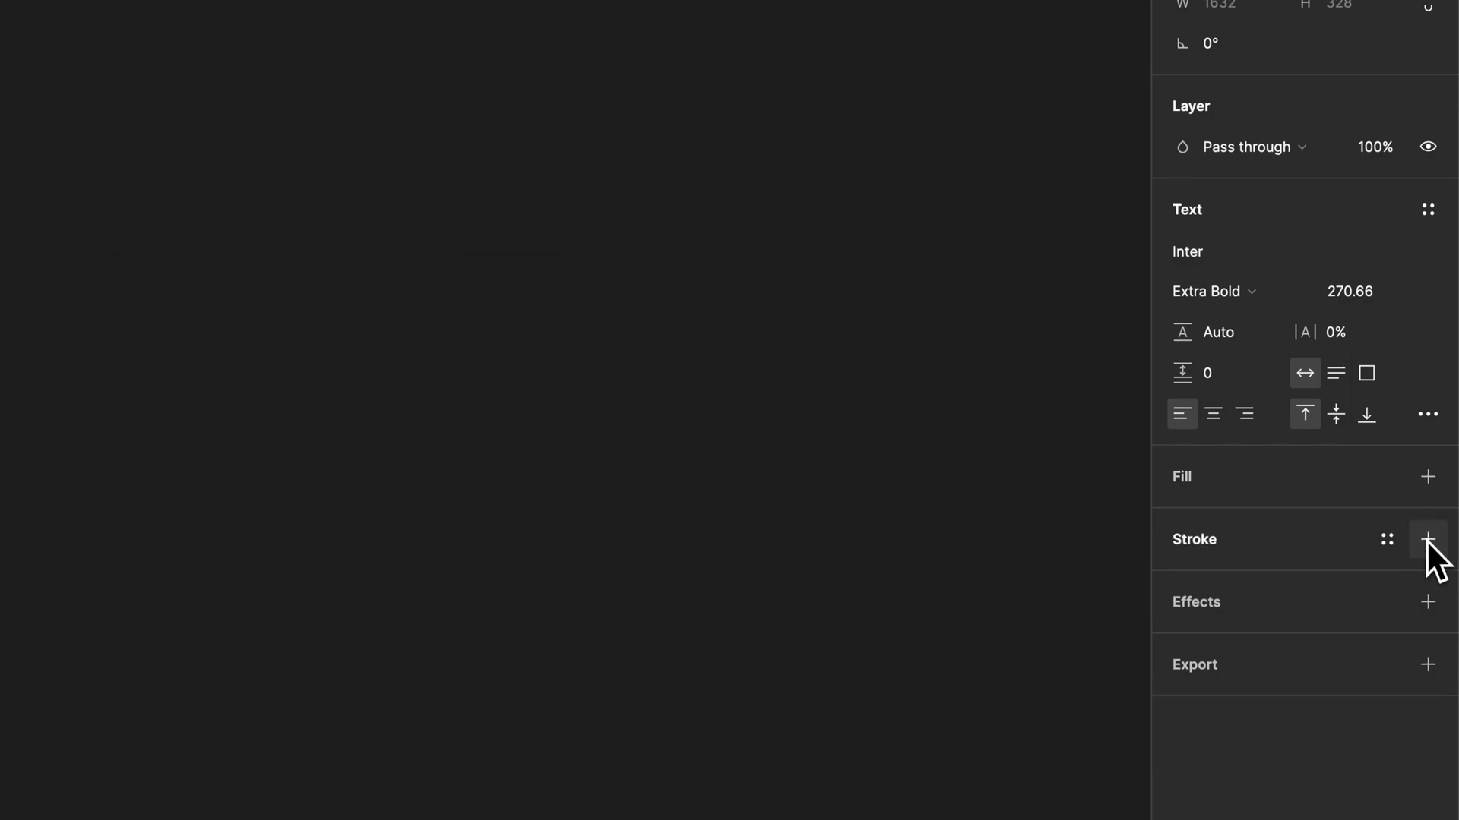
pyautogui.click(1432, 525)
pyautogui.click(1186, 589)
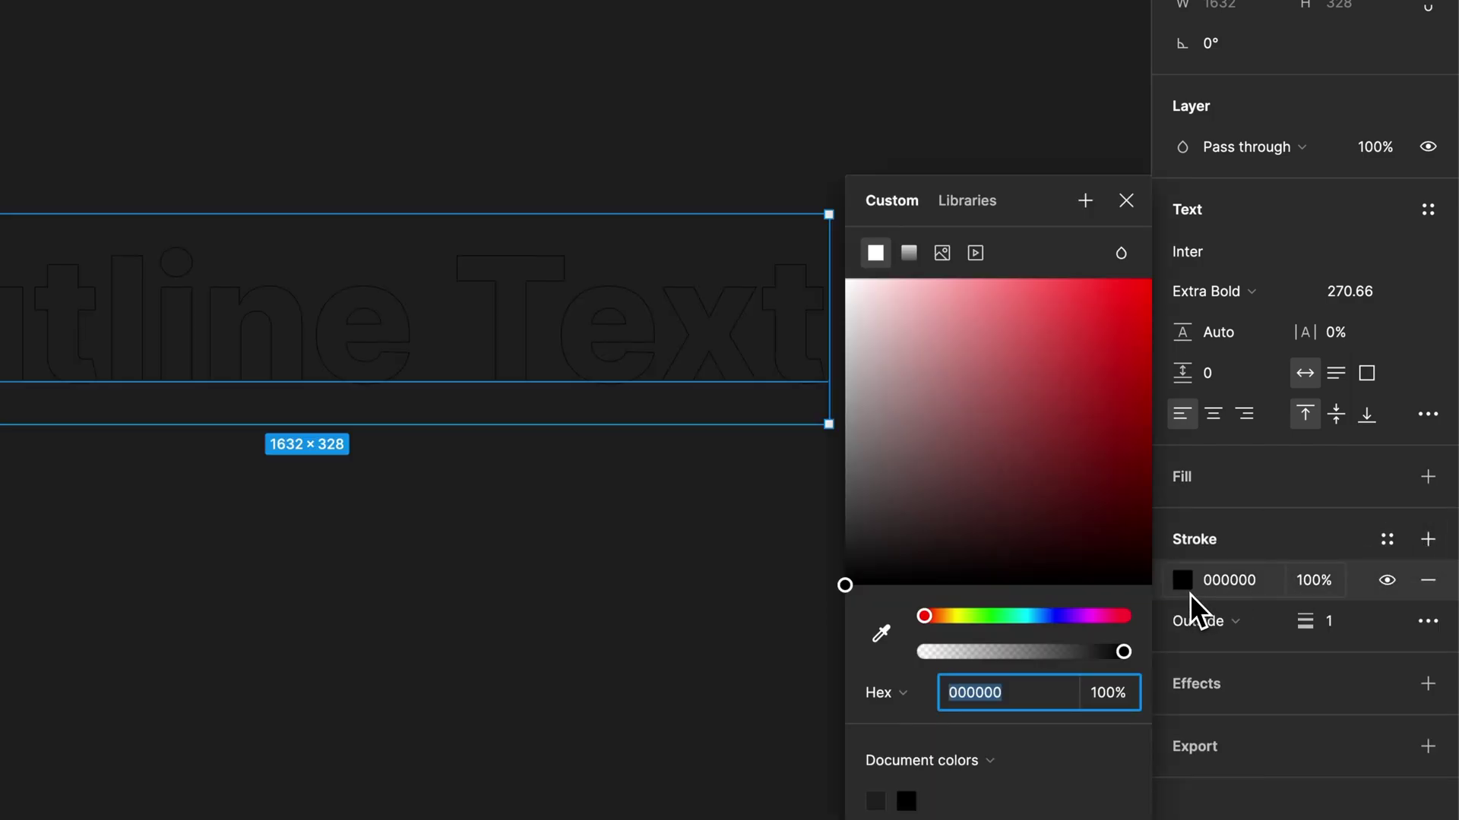
pyautogui.moveTo(956, 438)
pyautogui.mouseDown()
pyautogui.moveTo(899, 352)
pyautogui.moveTo(813, 277)
pyautogui.mouseUp()
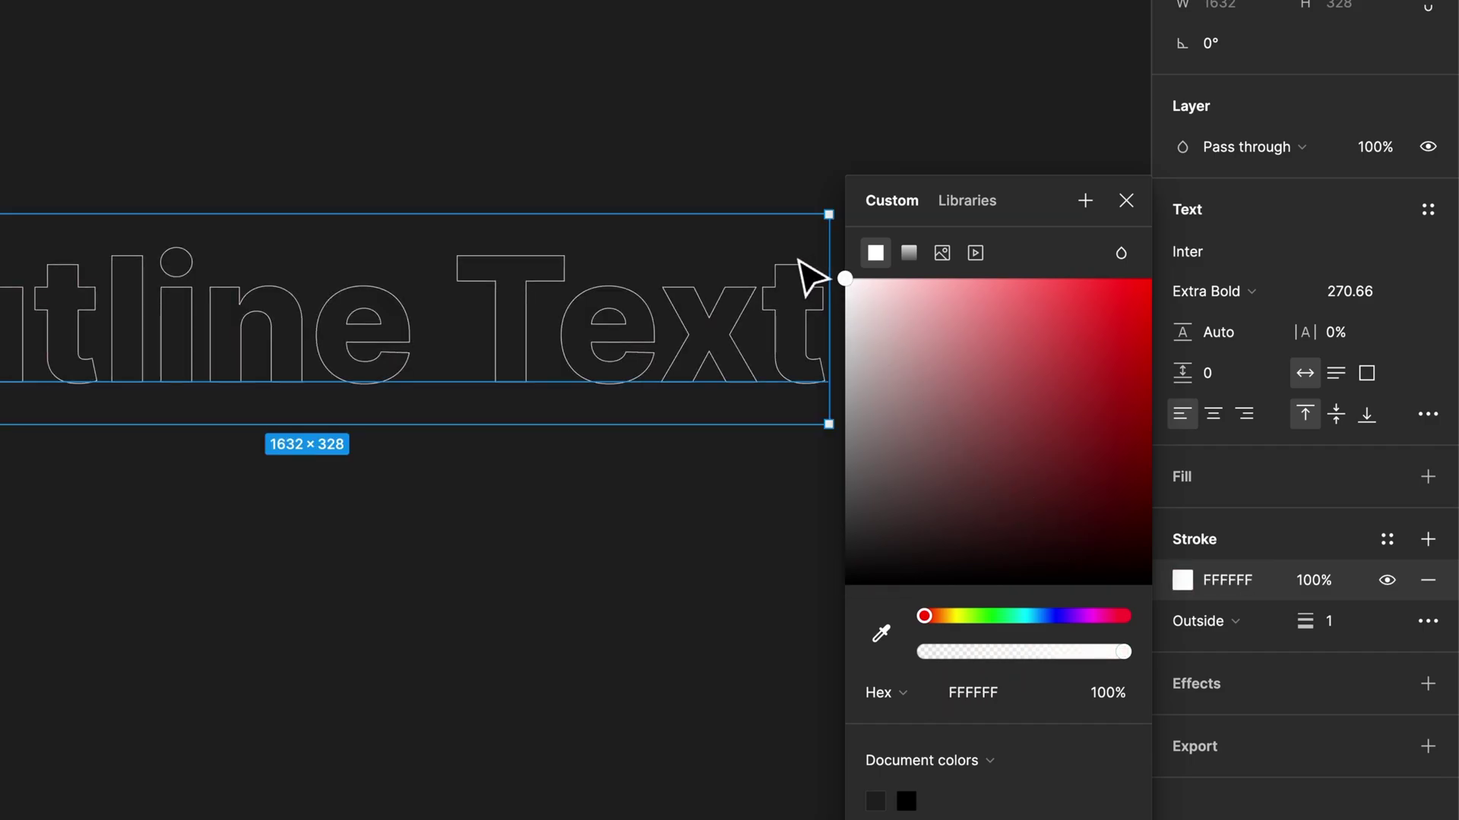
pyautogui.click(1329, 594)
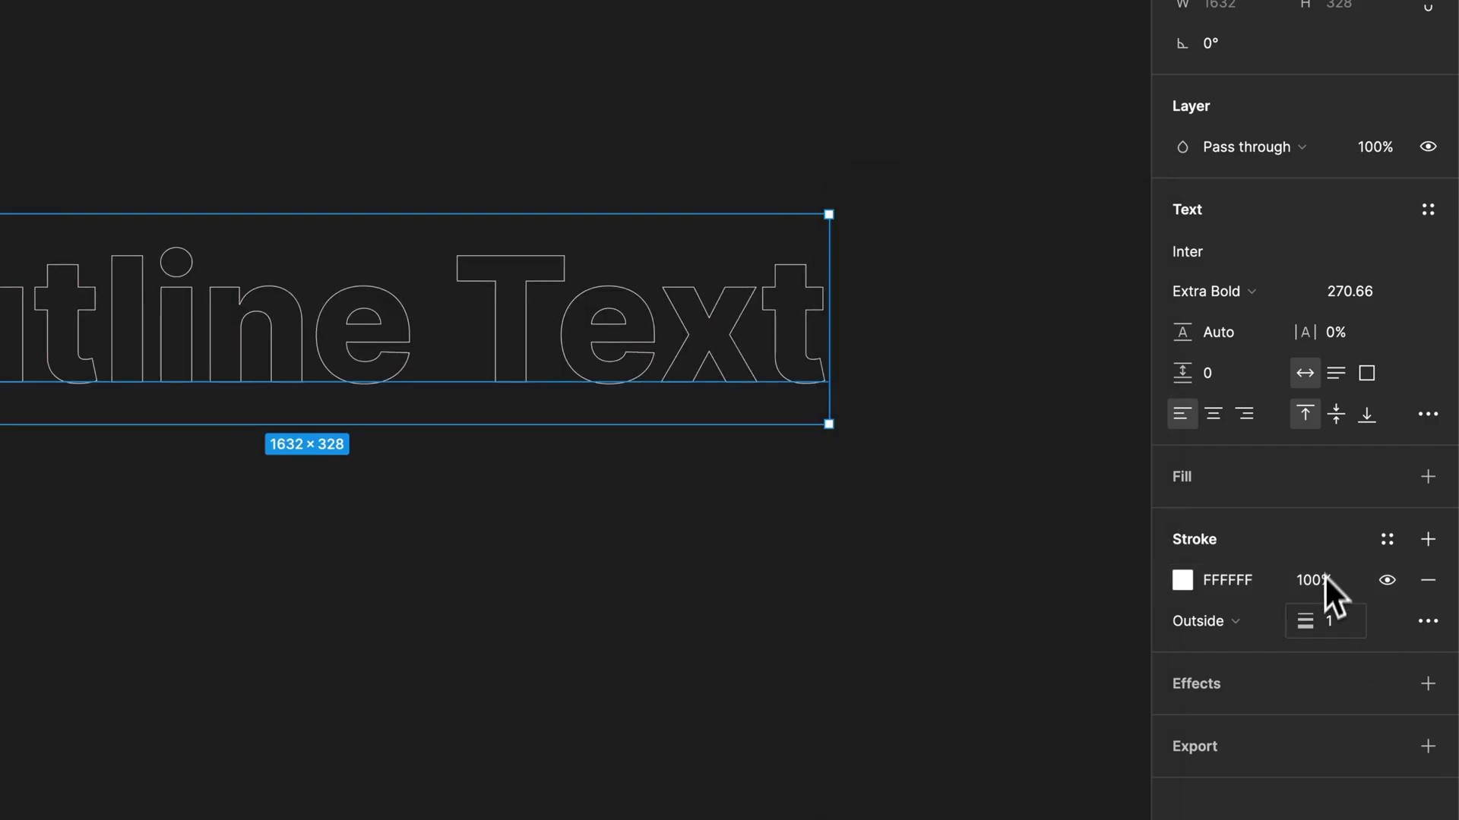
pyautogui.click(1222, 624)
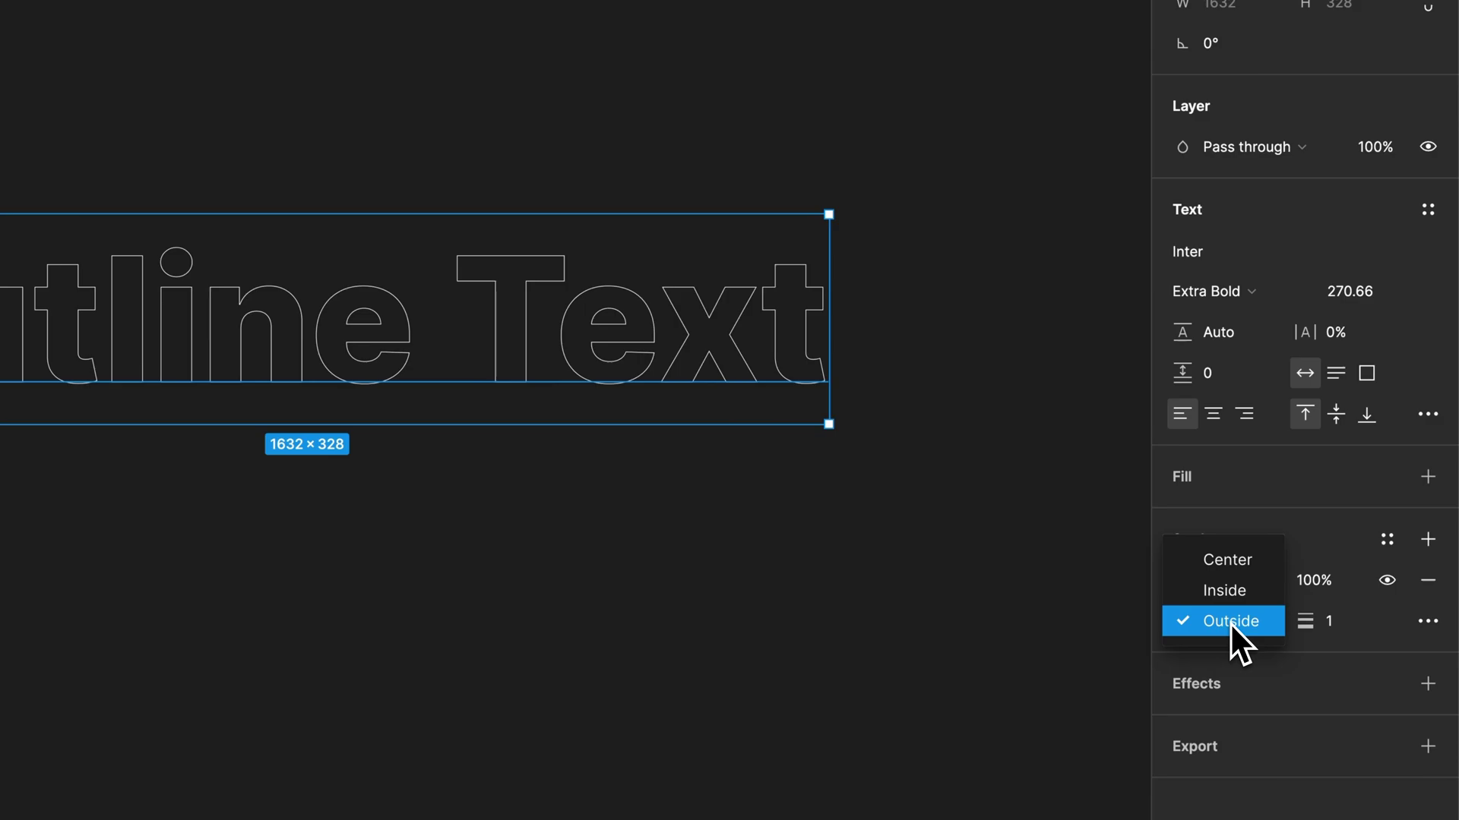
pyautogui.click(1231, 625)
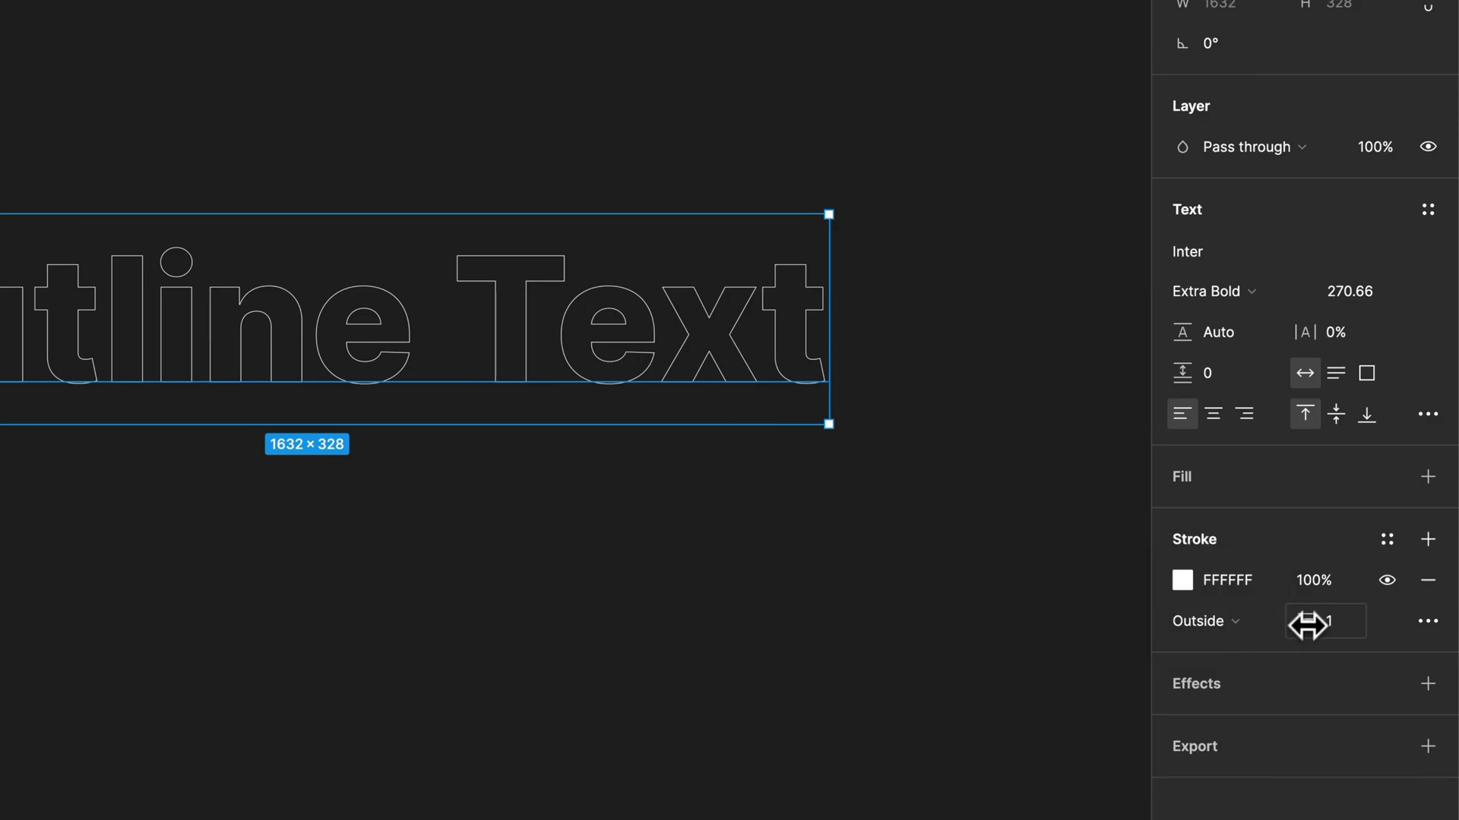
pyautogui.moveTo(1304, 624); pyautogui.dragTo(1302, 623)
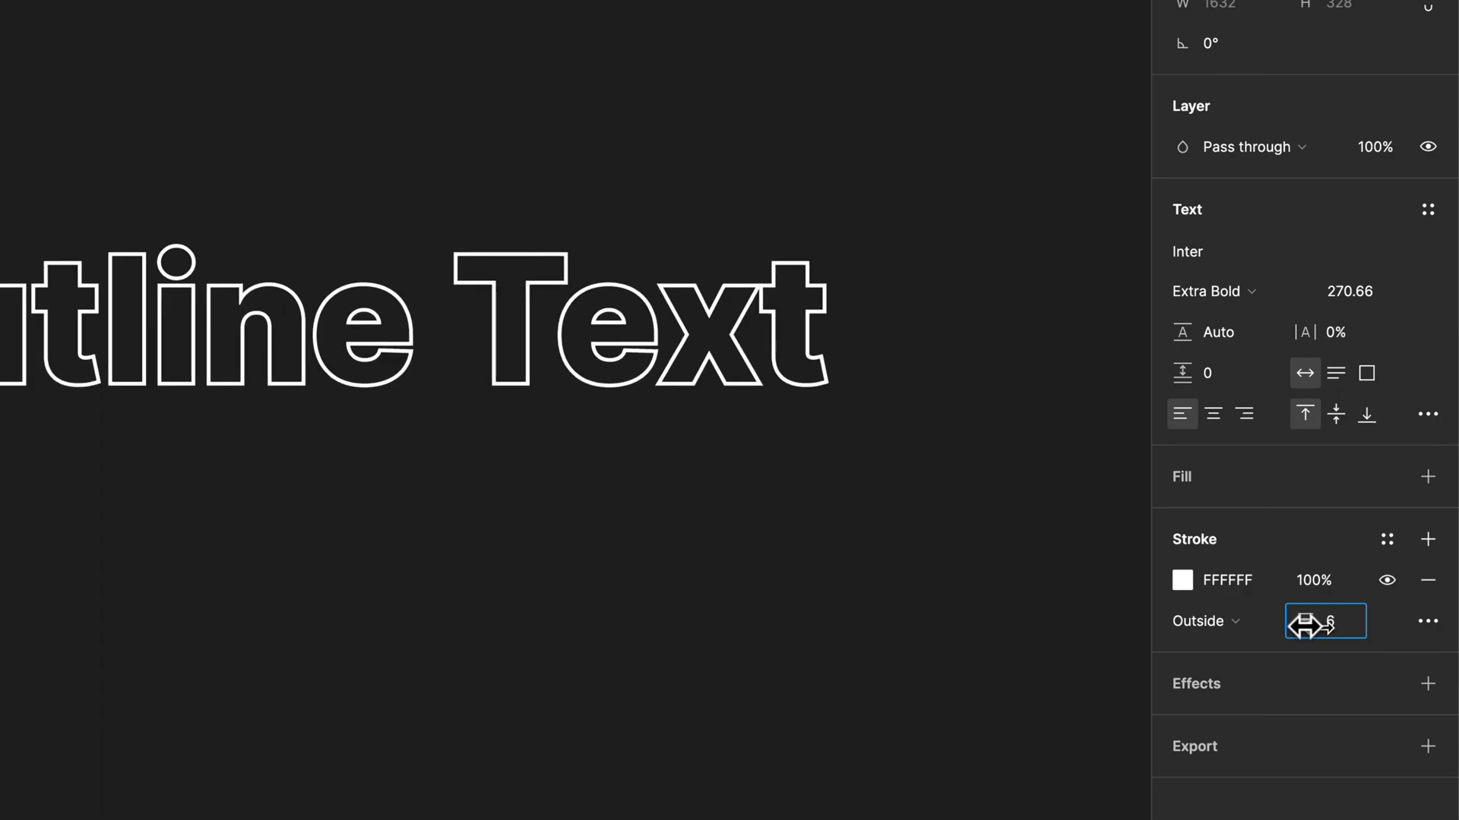
pyautogui.doubleClick(763, 327)
# Step: Change the outlined wording from 'Outline Text' to 'Edit Text'
pyautogui.click(757, 334)
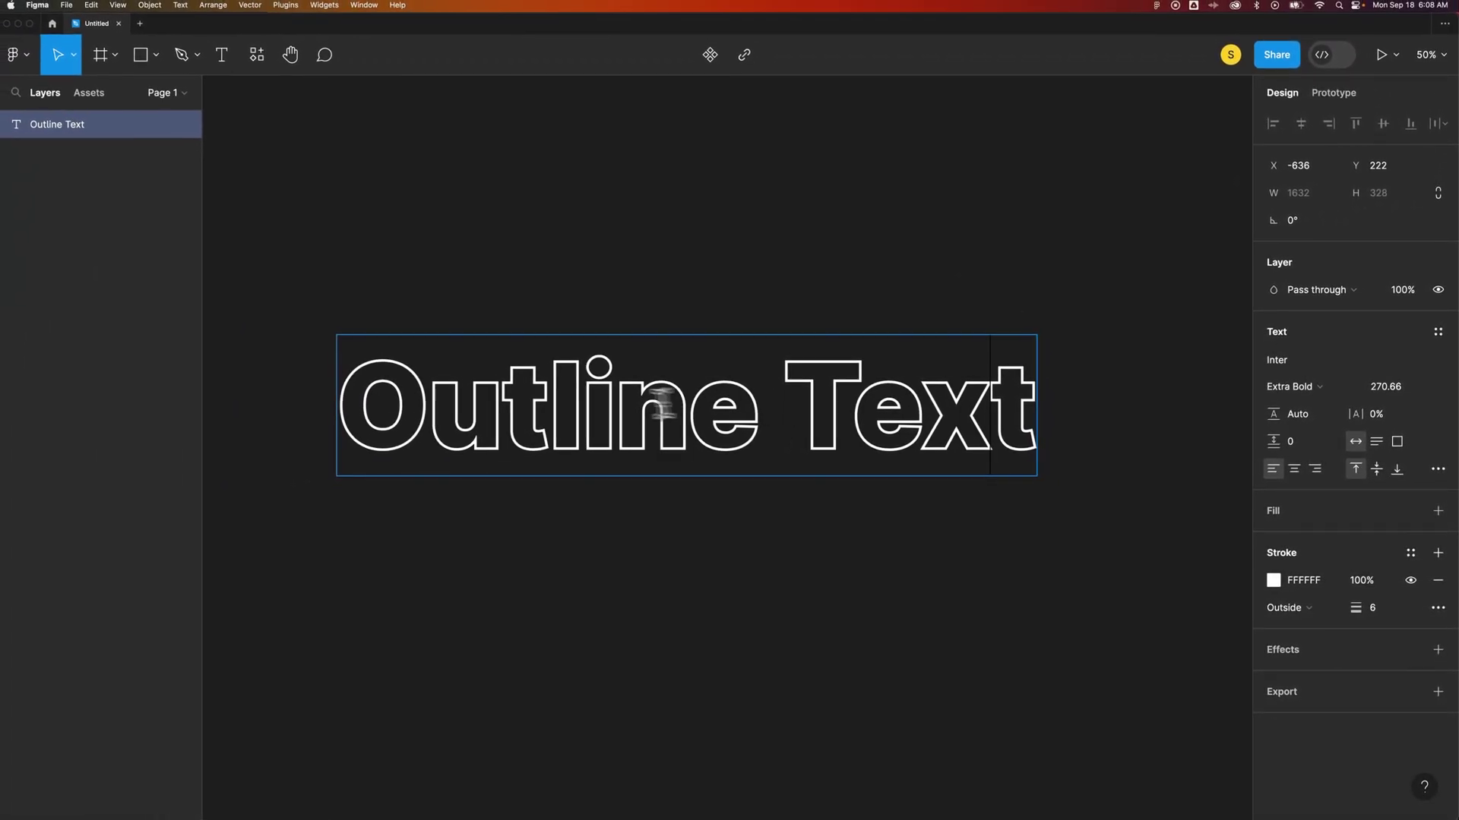
pyautogui.moveTo(553, 402); pyautogui.dragTo(342, 407)
pyautogui.click(991, 402)
pyautogui.write('Edot')
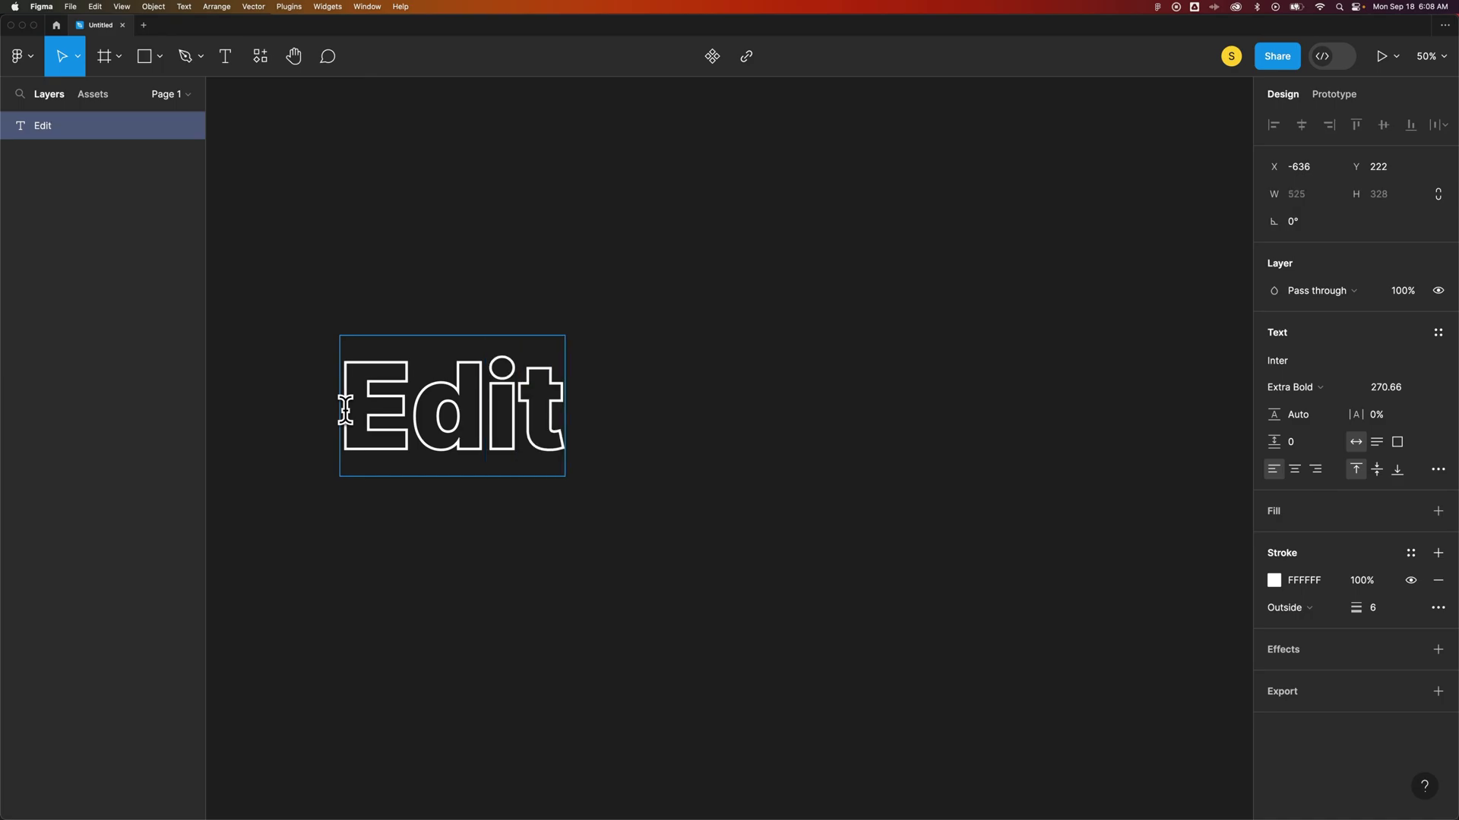
pyautogui.write('Text')
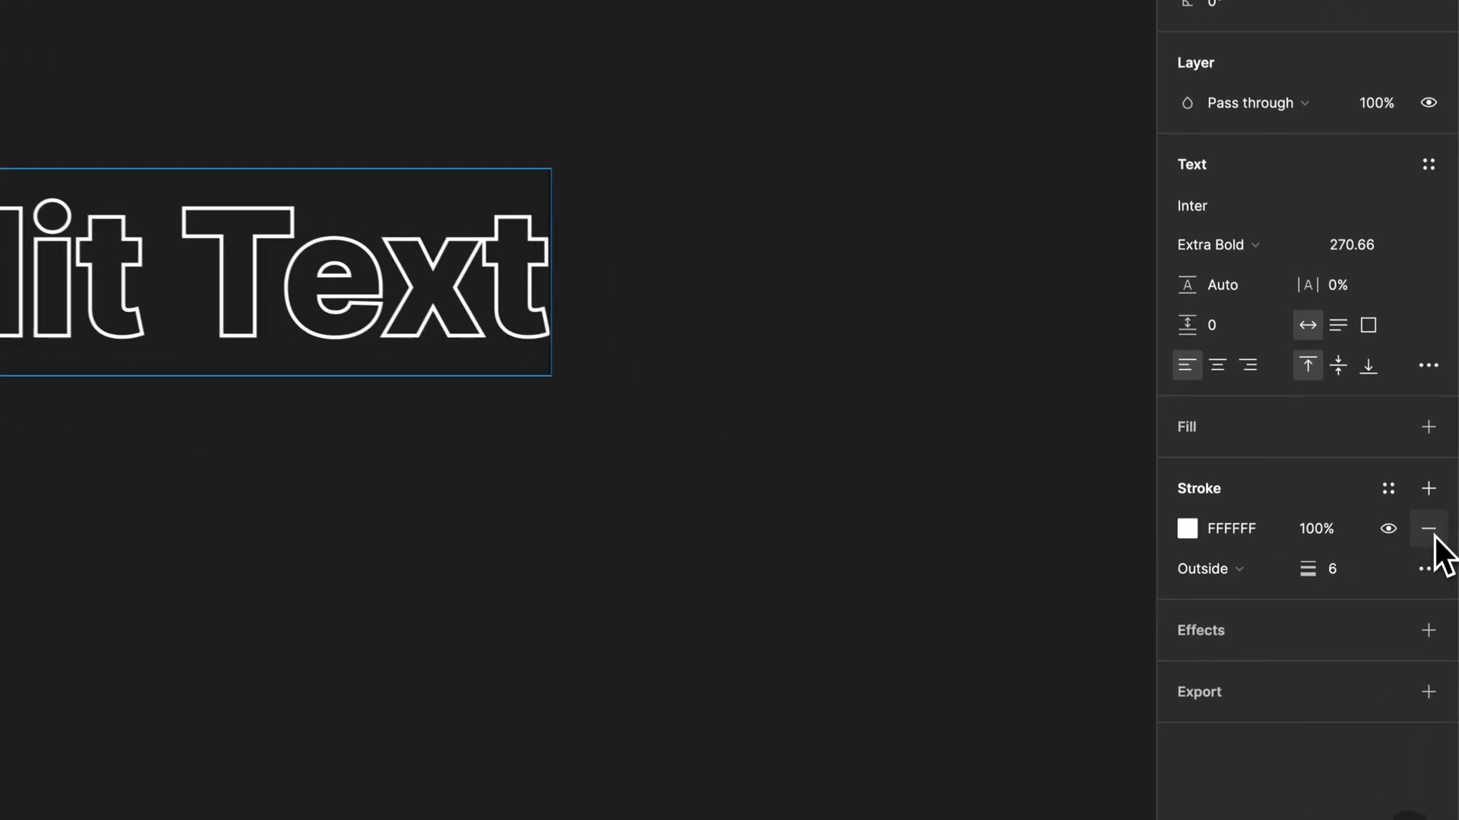
# Step: Swap the white stroke for a solid D9D9D9 fill and move the text to X -424, Y 208
pyautogui.click(1429, 528)
pyautogui.click(1429, 427)
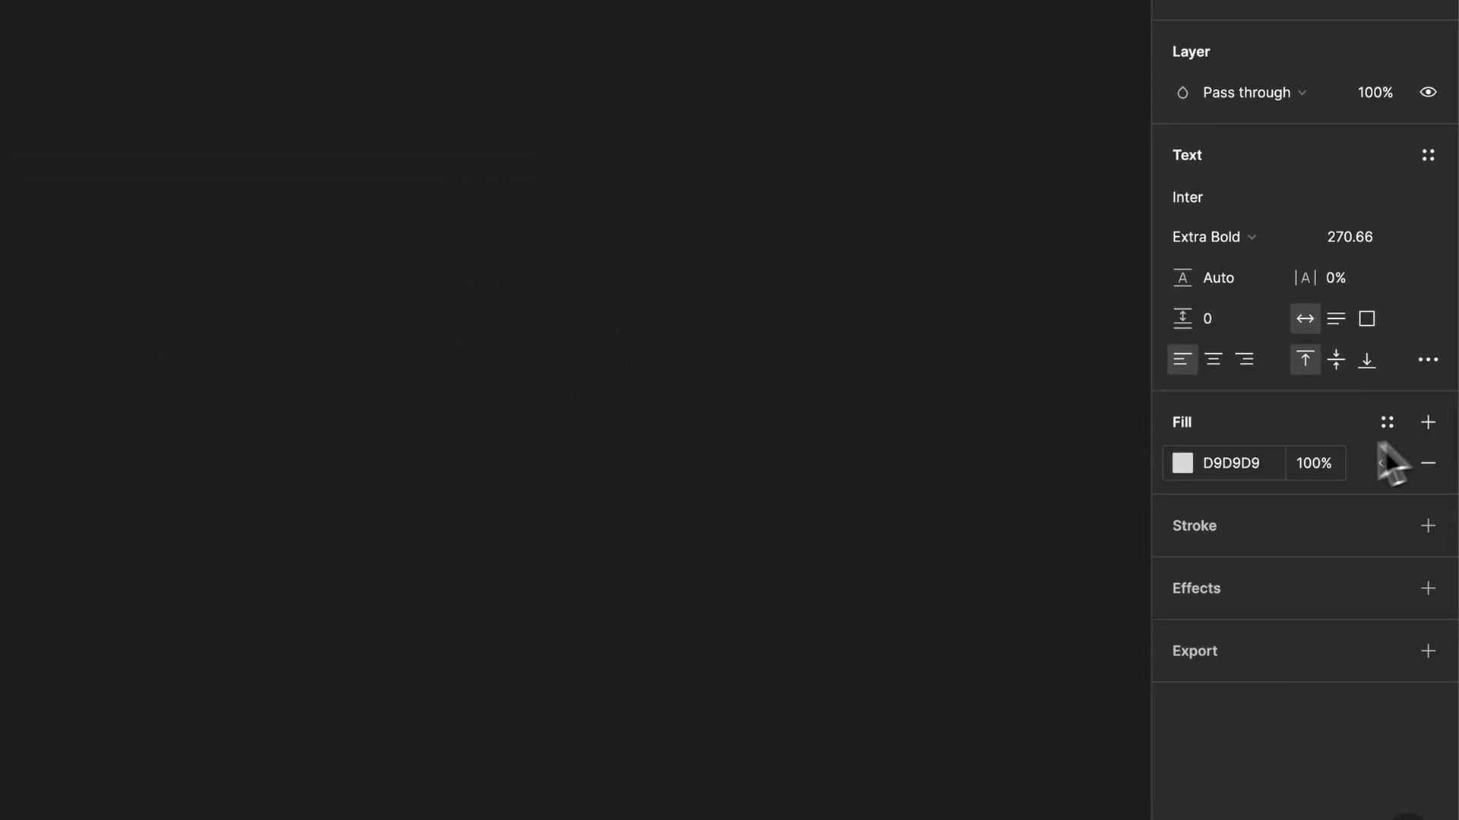
pyautogui.doubleClick(394, 228)
pyautogui.press('super+a')
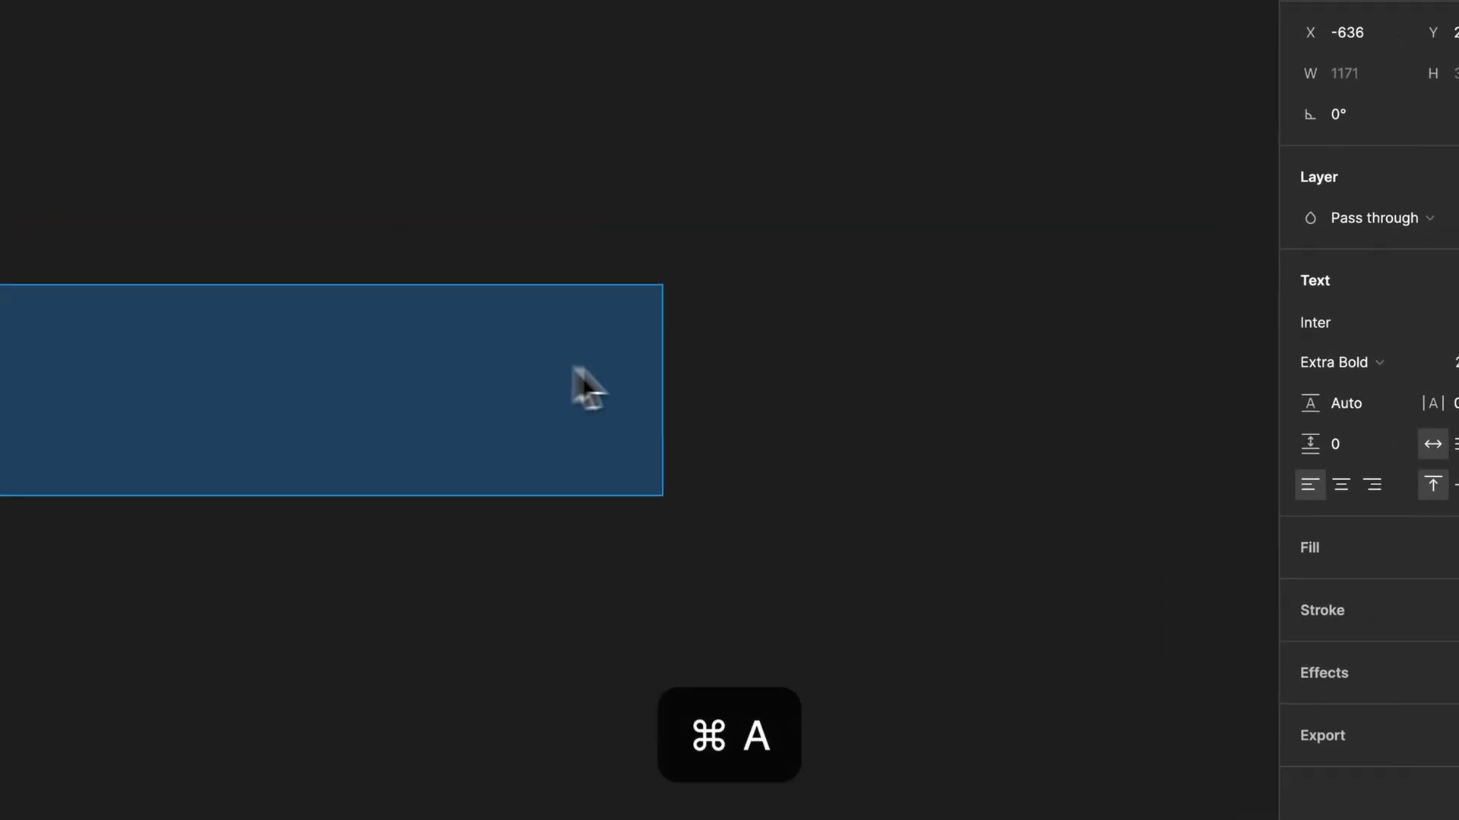
pyautogui.click(1442, 507)
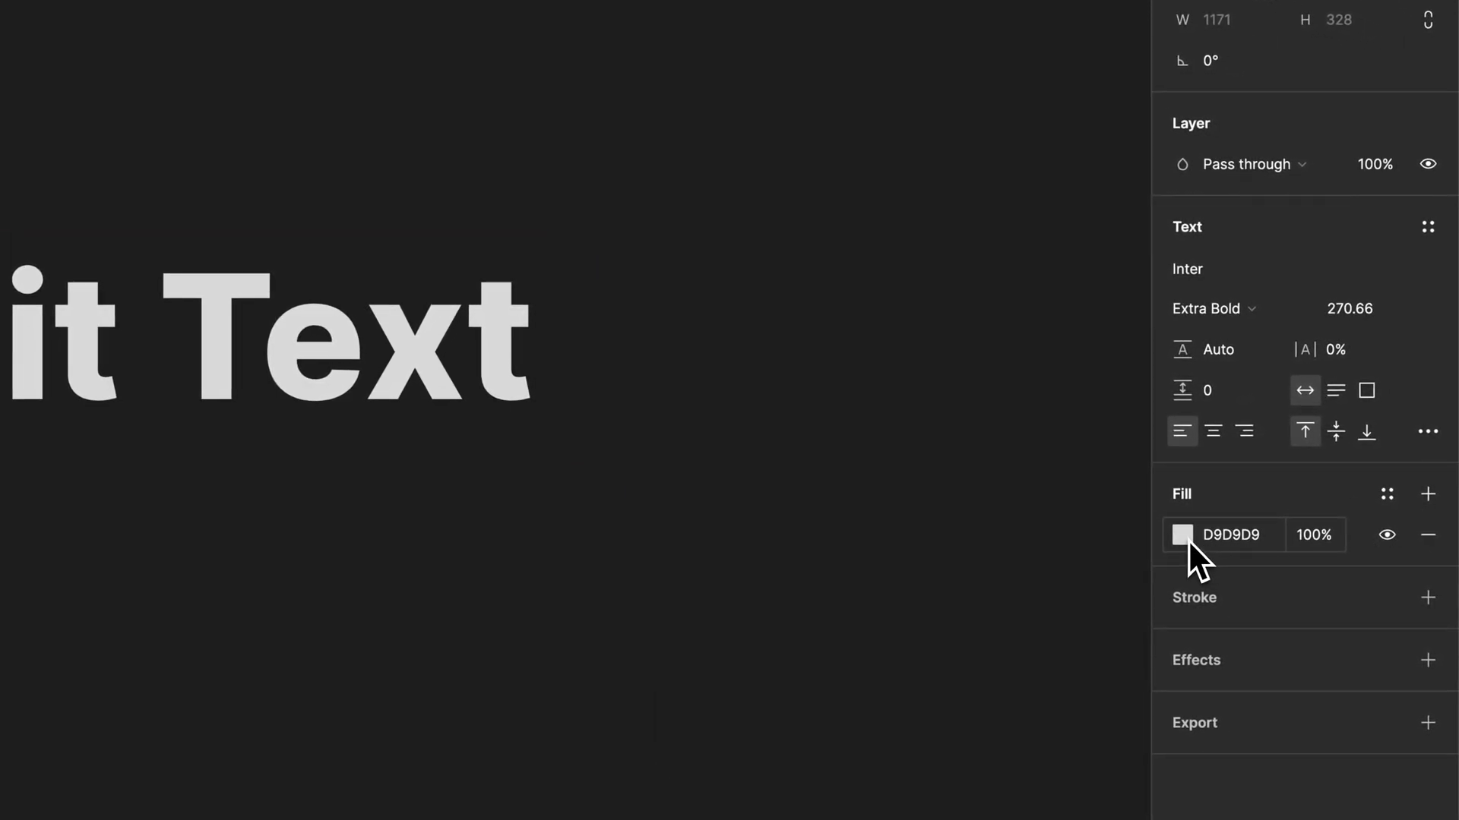
pyautogui.press('Escape')
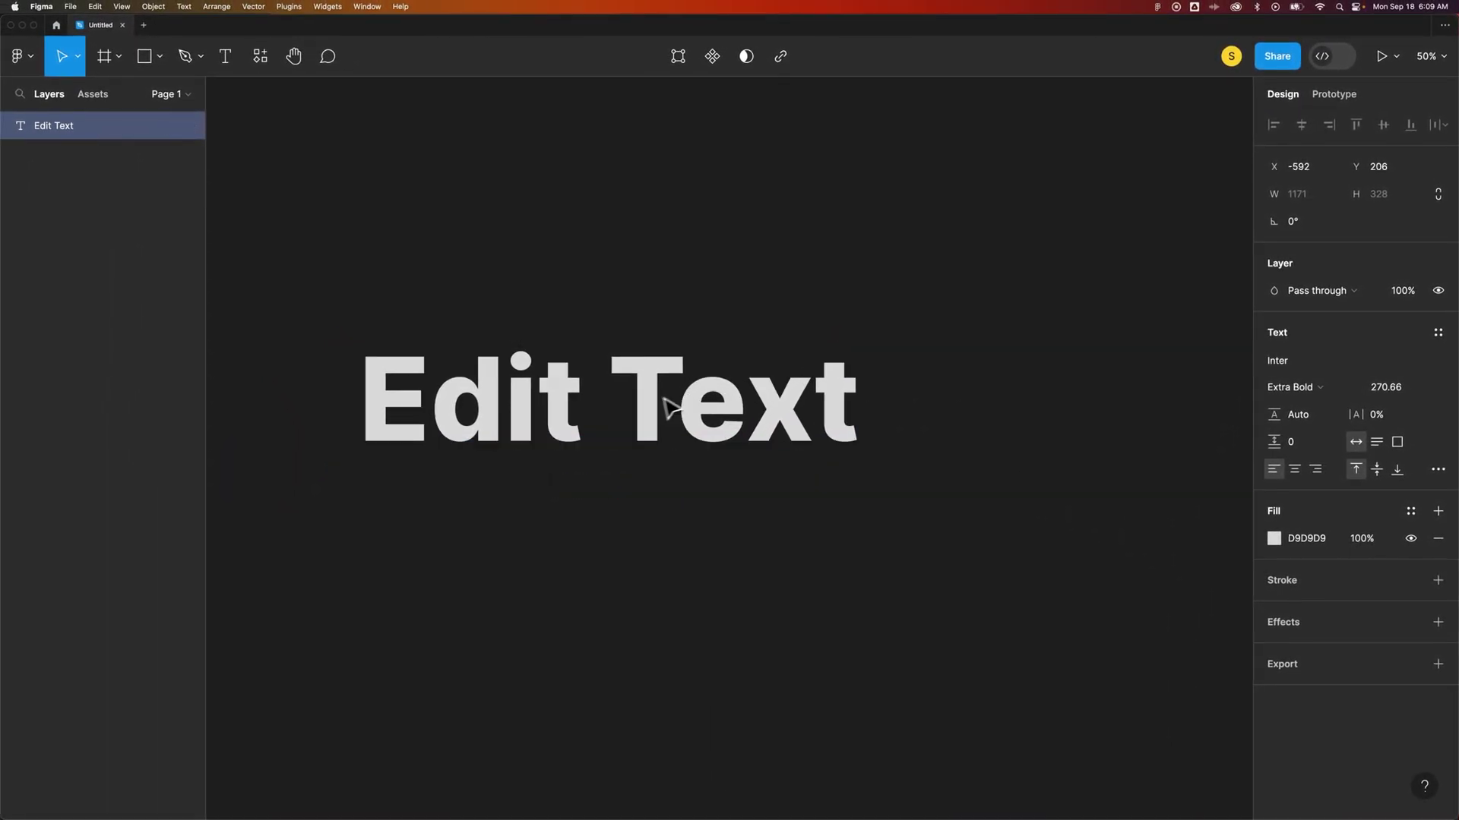
pyautogui.moveTo(670, 409); pyautogui.dragTo(752, 397)
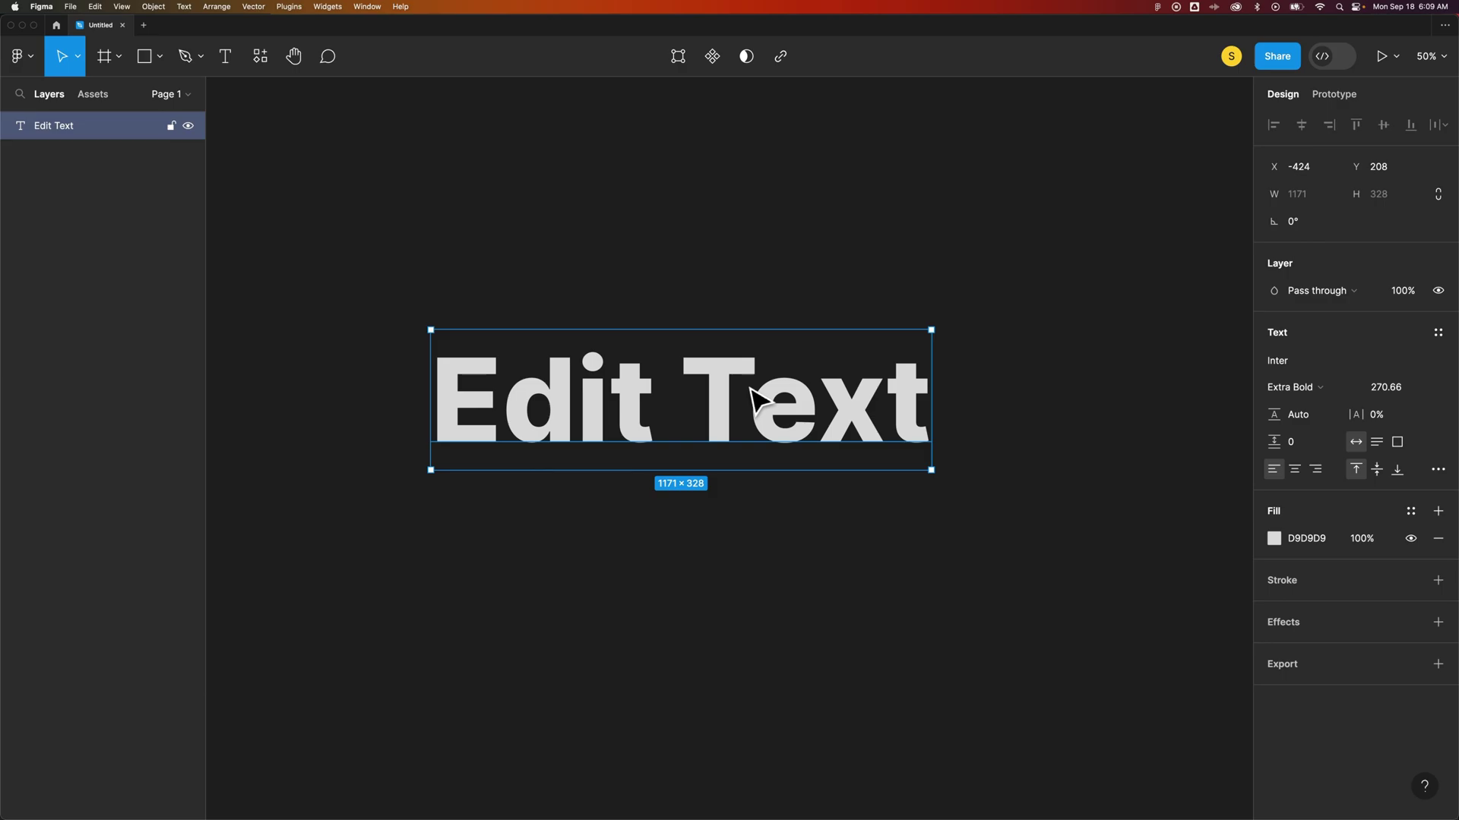
# Step: Flatten 'Edit Text' into a 1149.62 × 212.51 vector shape
pyautogui.rightClick(731, 386)
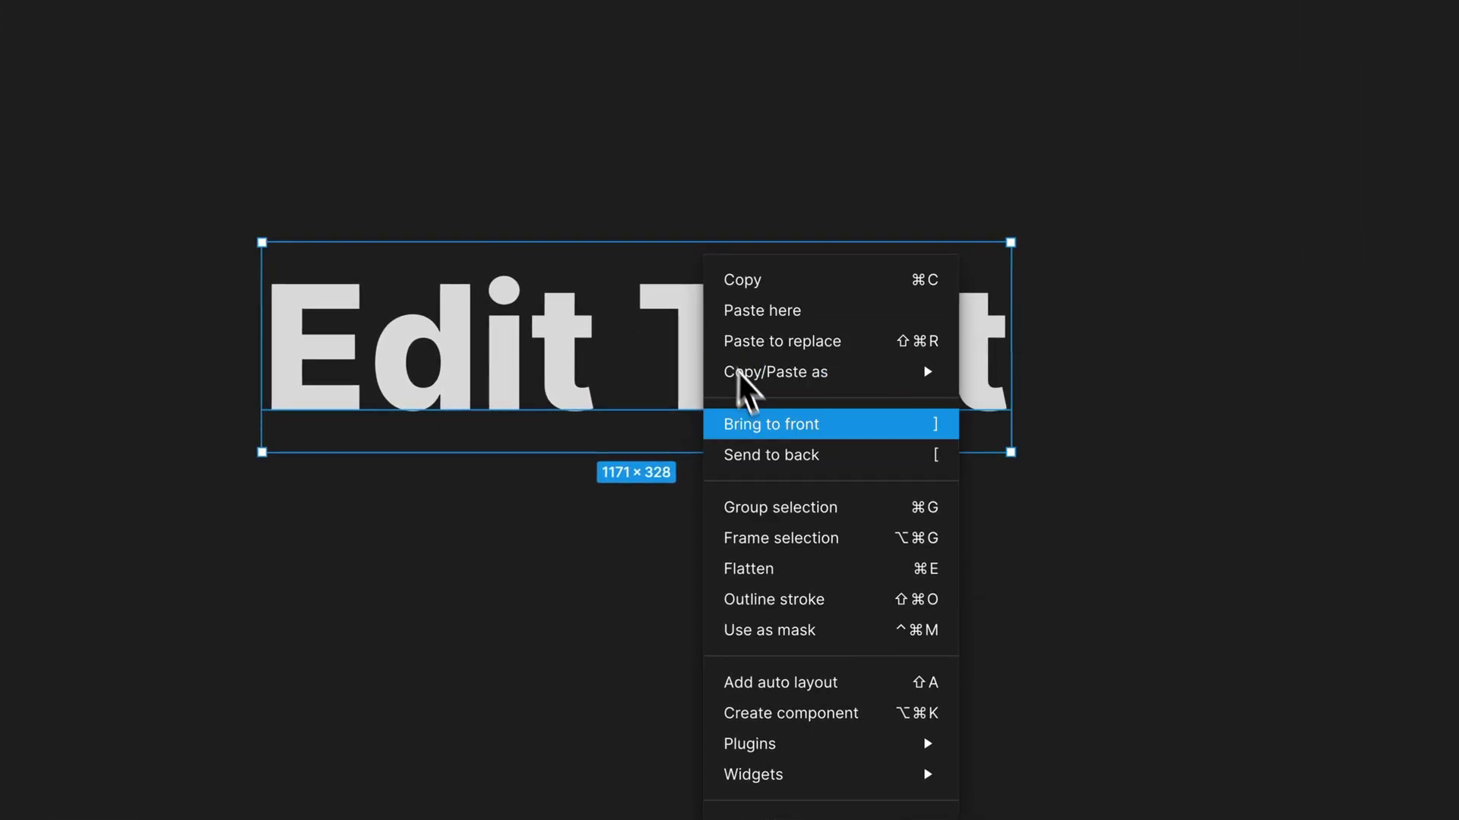
pyautogui.click(784, 570)
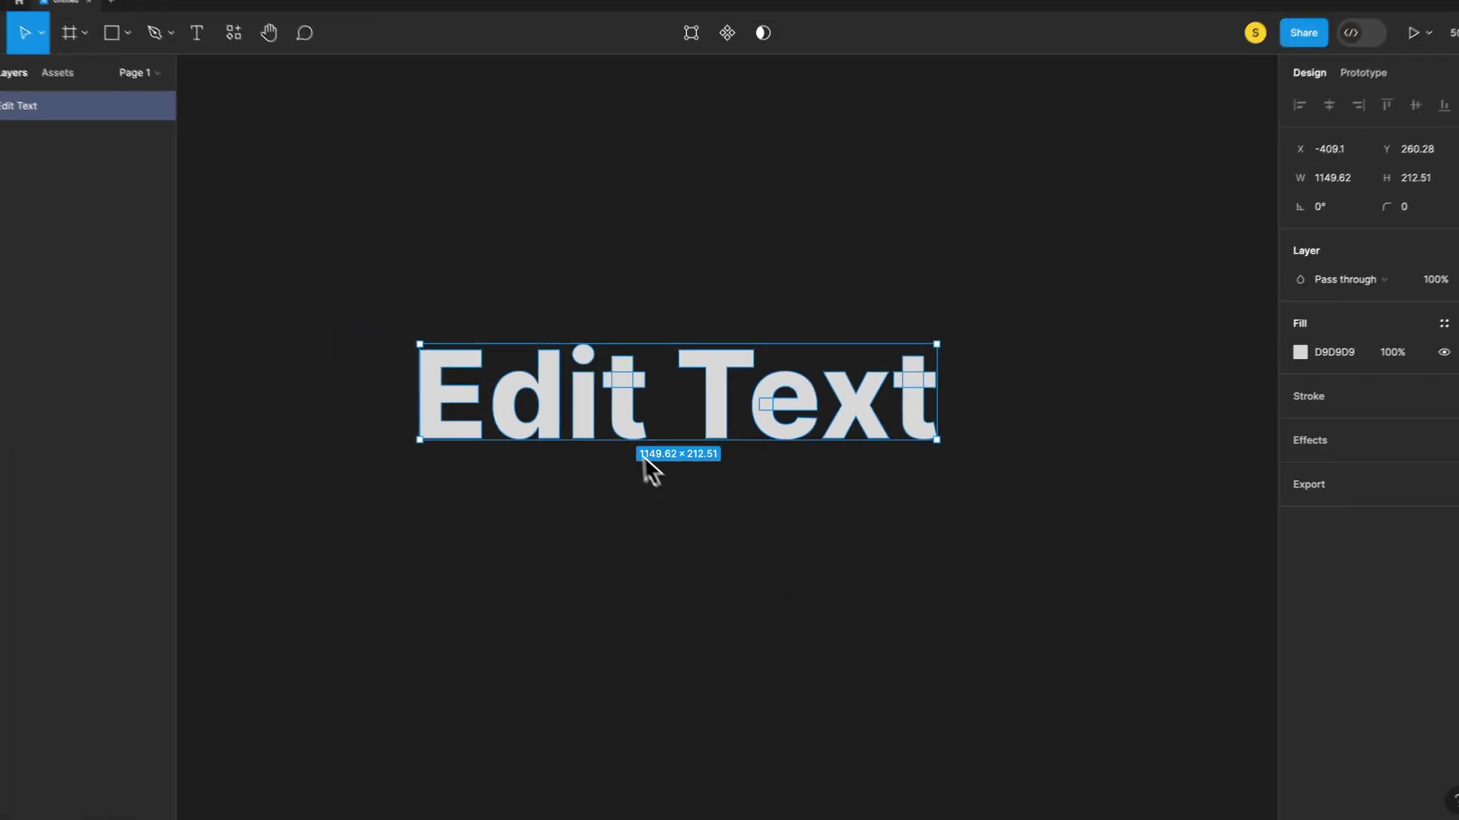
pyautogui.click(710, 325)
pyautogui.click(484, 418)
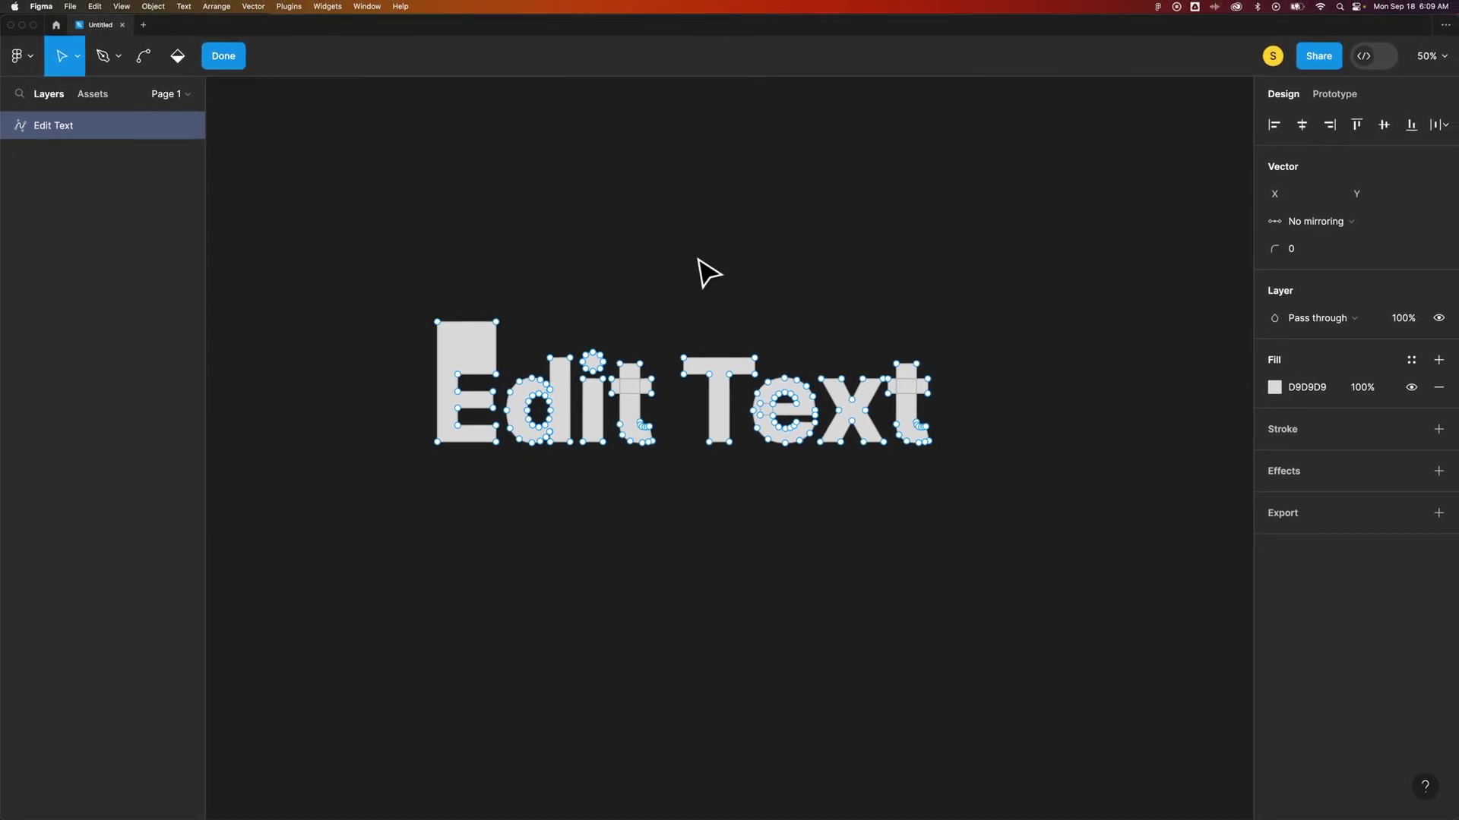
pyautogui.press('Escape')
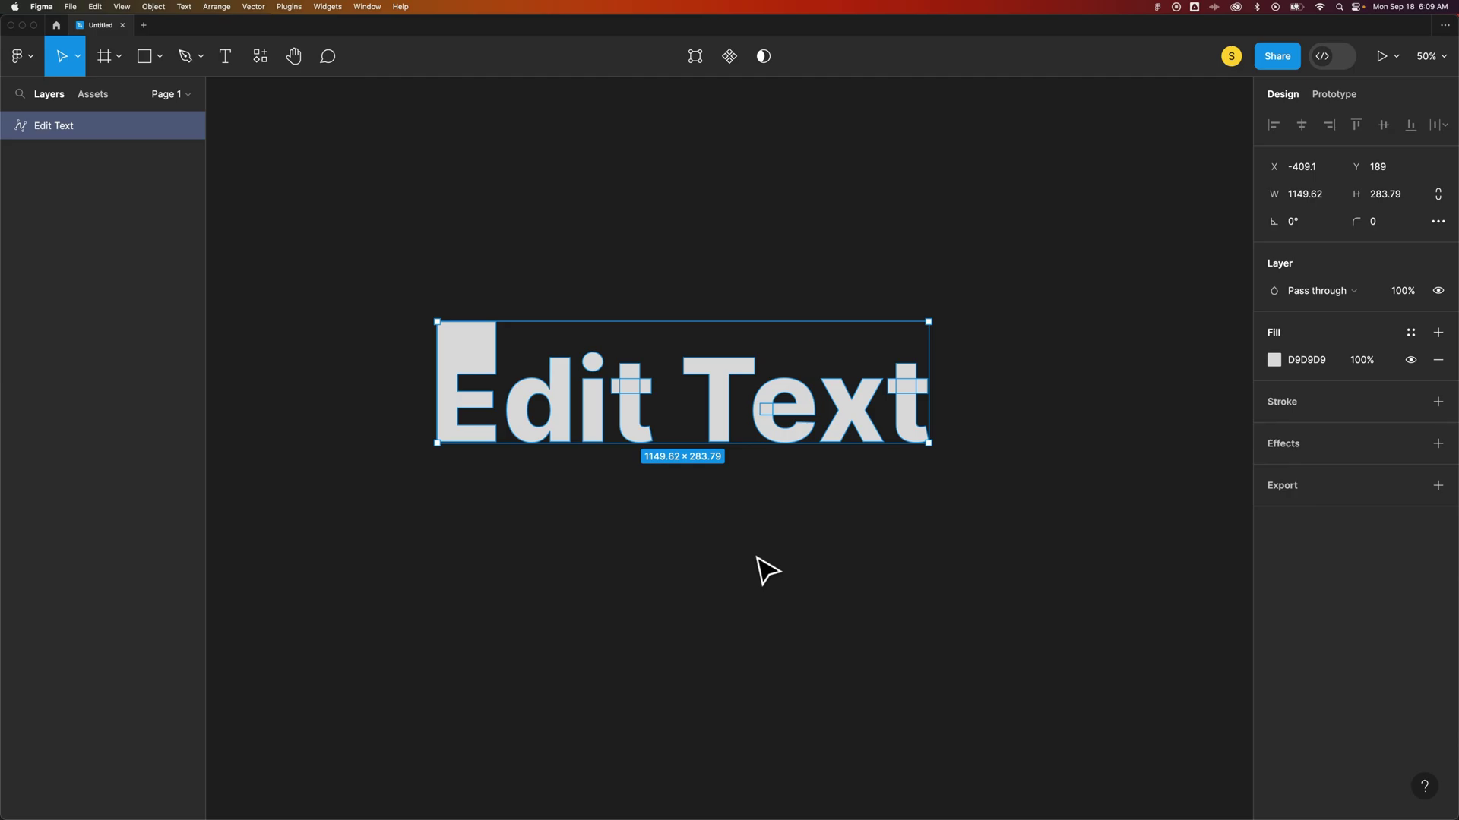
pyautogui.press('super+z')
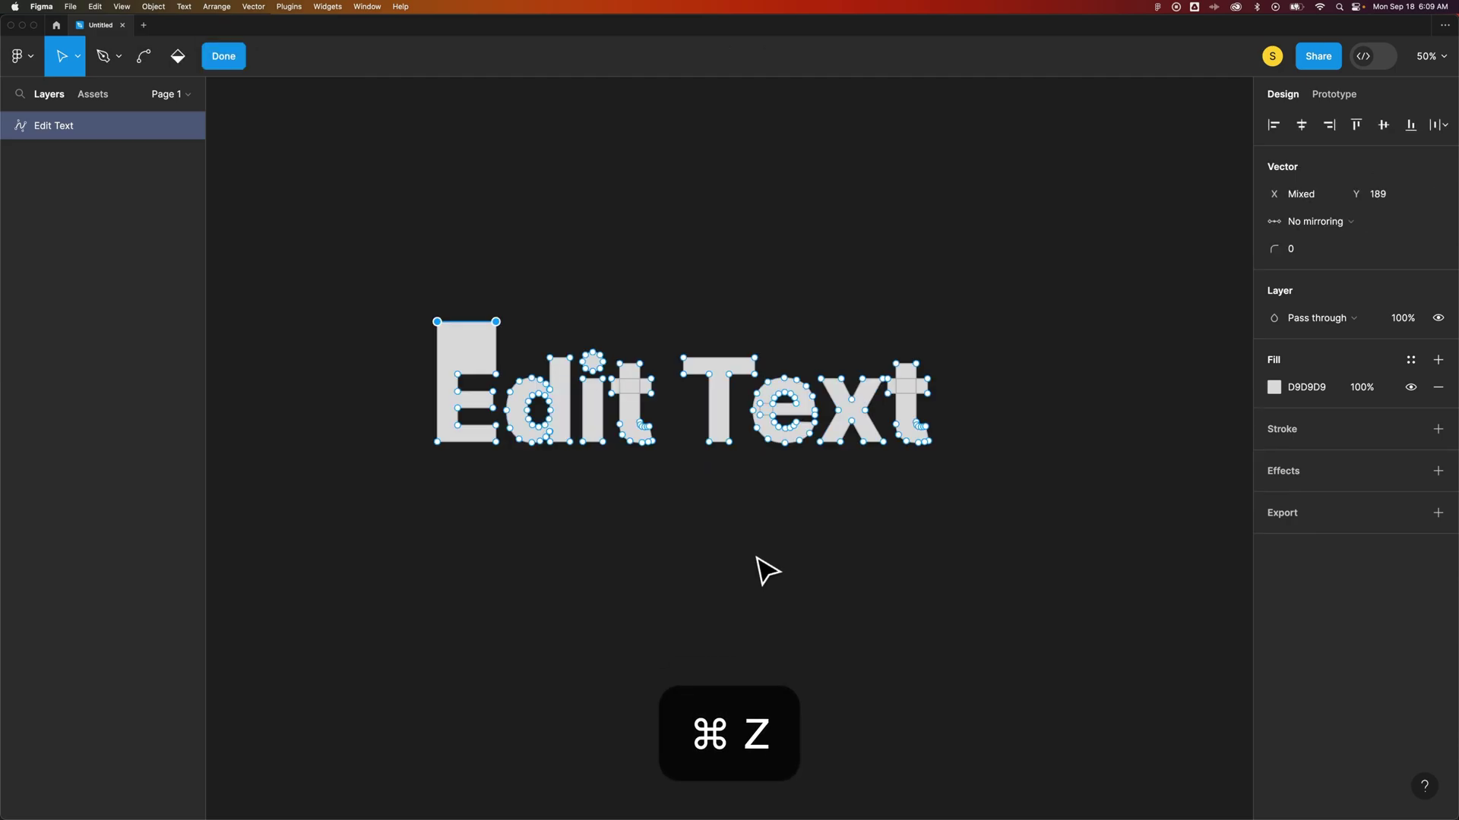
pyautogui.press('super+z')
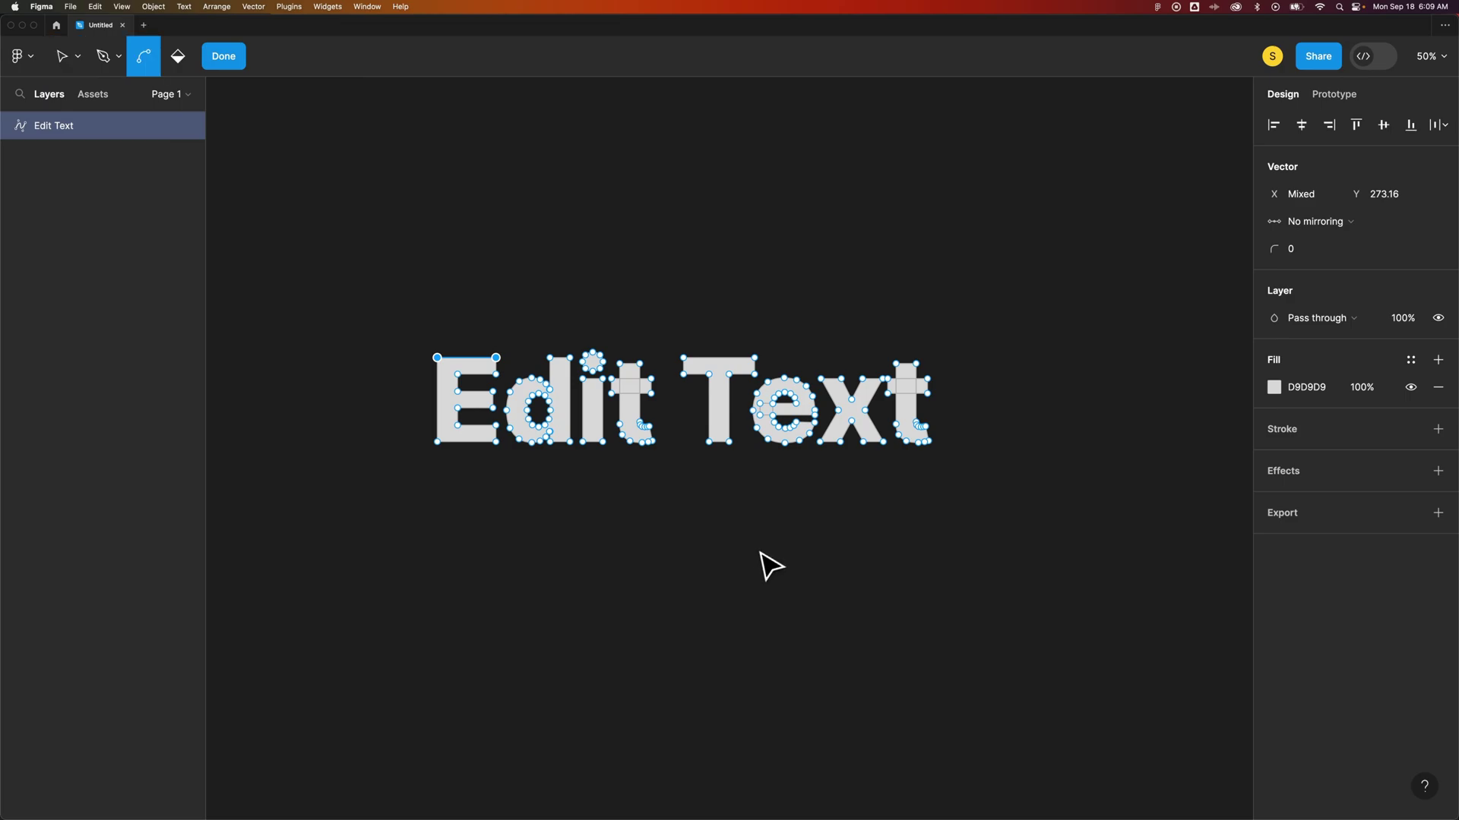
pyautogui.press('super+z')
# Step: Undo the flatten and Alt-drag a duplicate of the editable Edit Text above the original
pyautogui.click(628, 491)
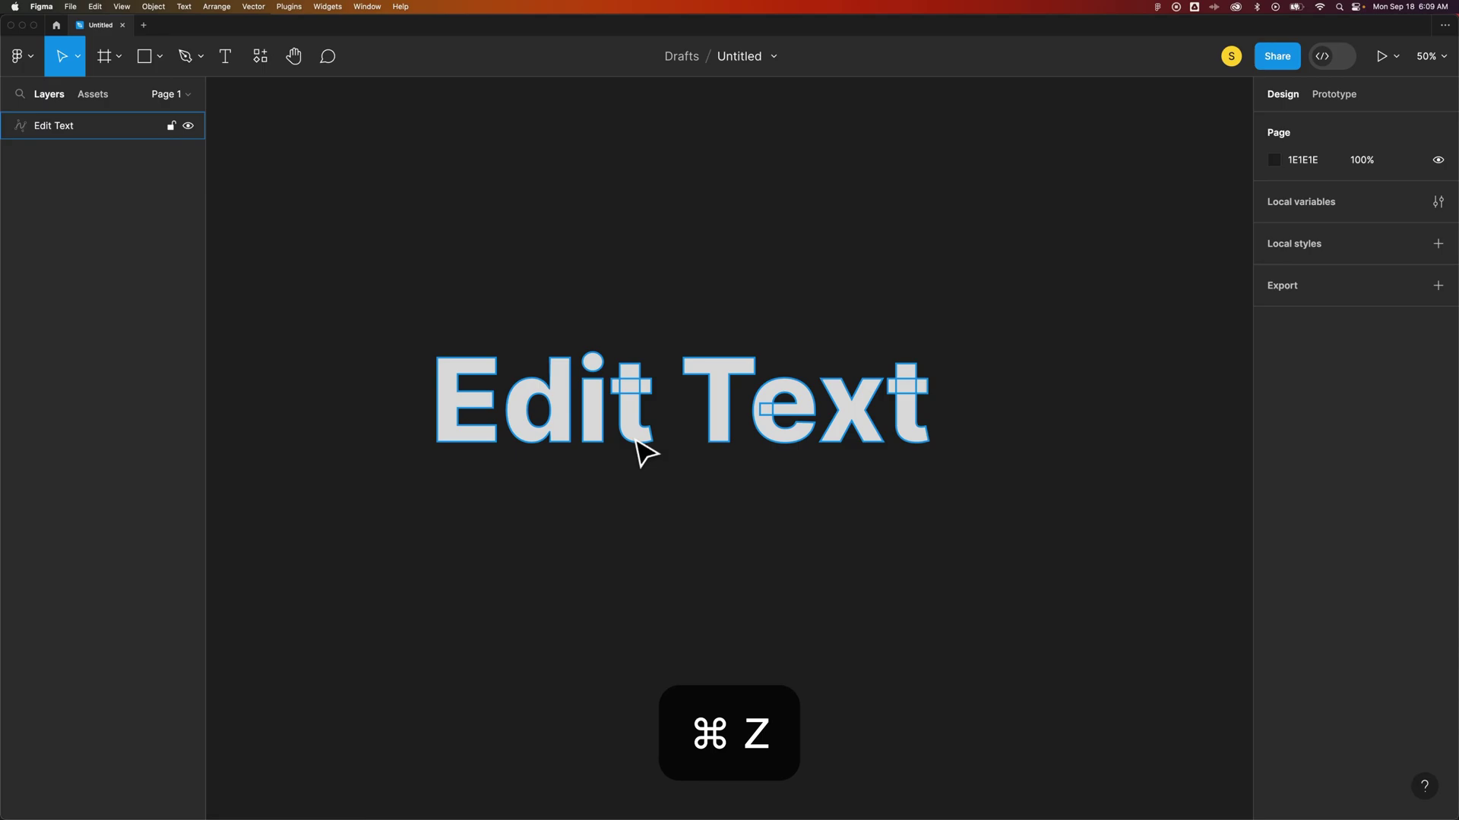
pyautogui.click(636, 427)
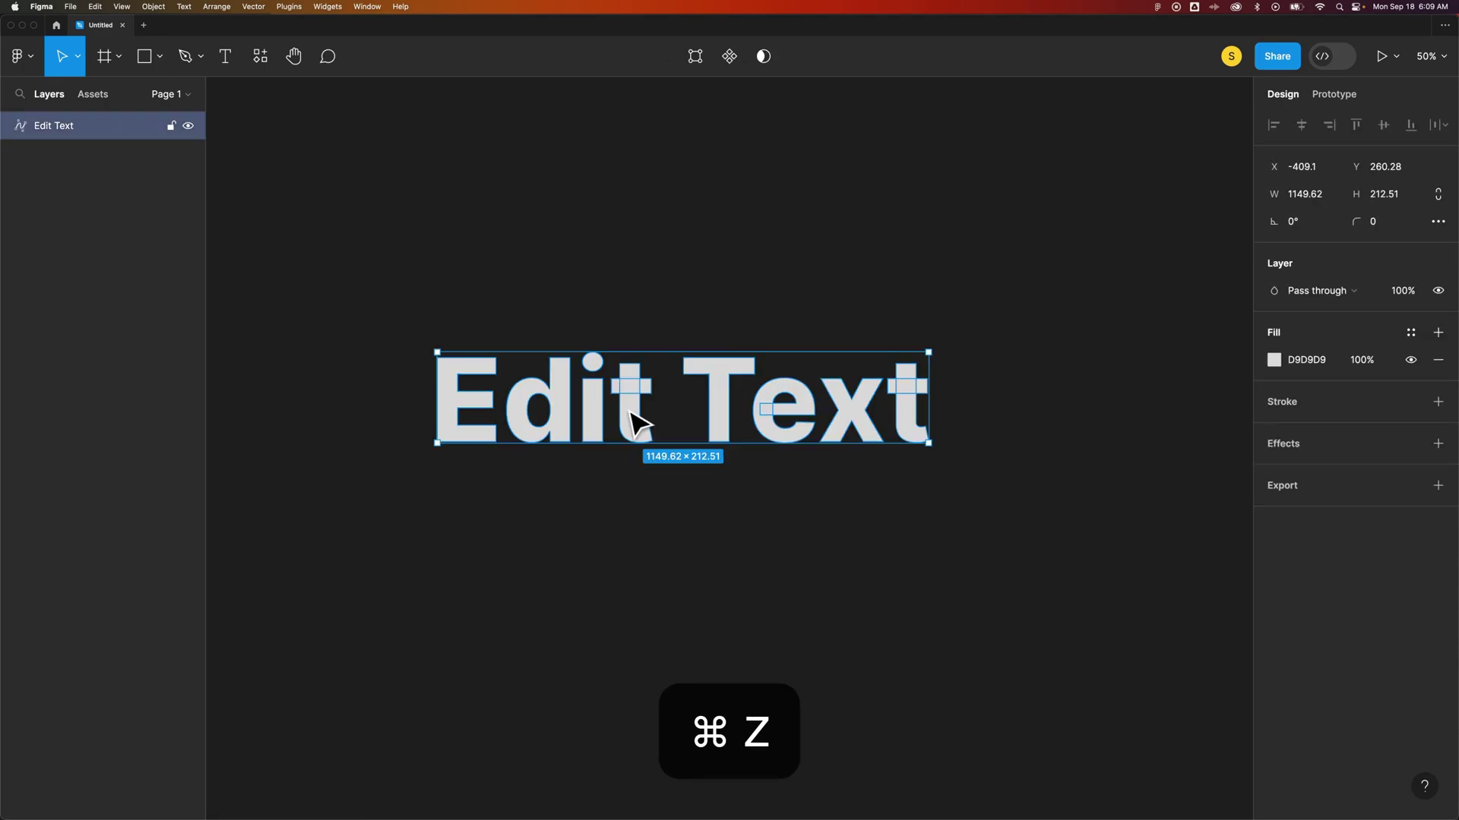
pyautogui.press('super+z')
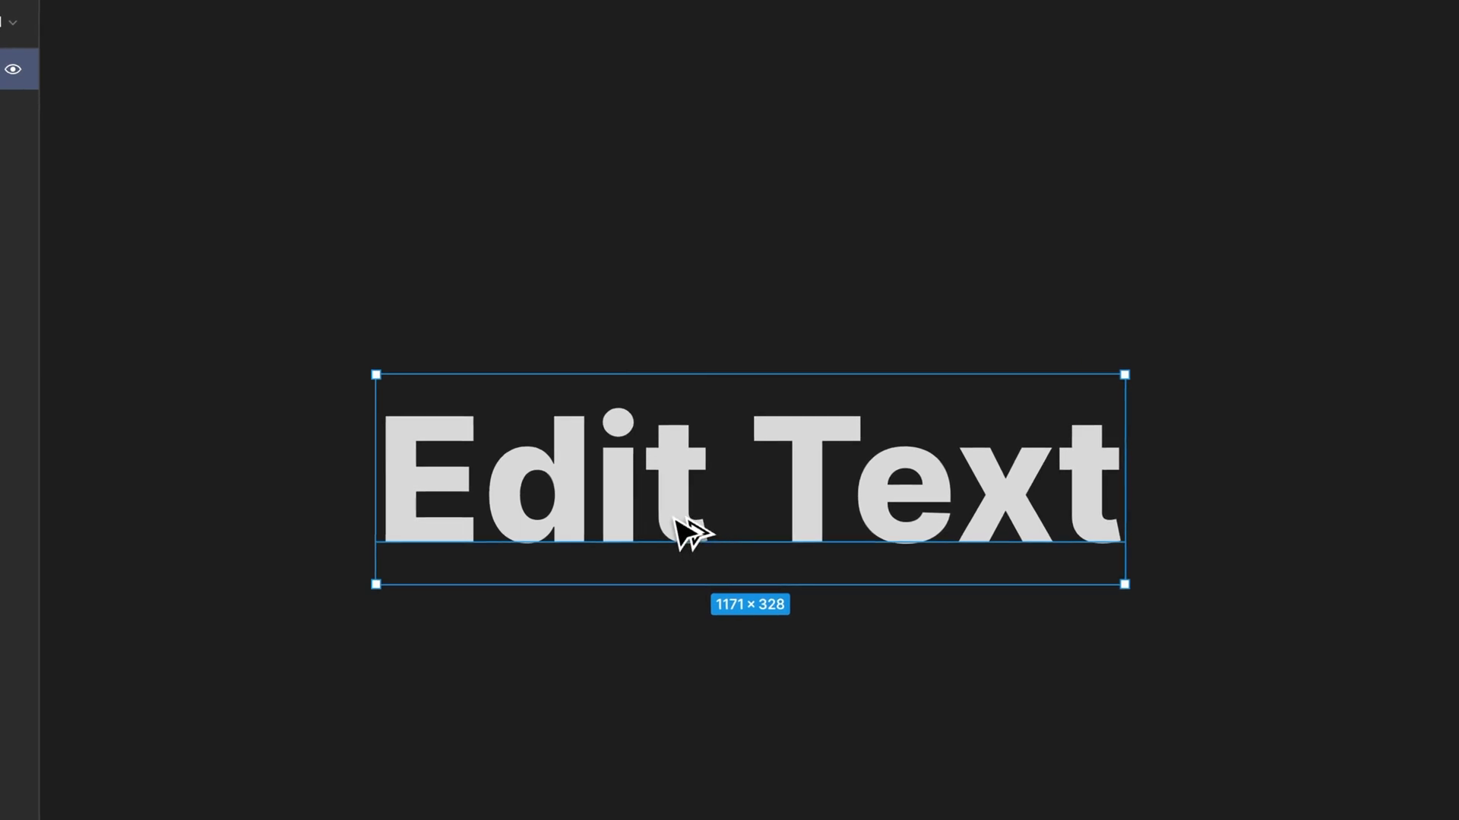
pyautogui.moveTo(673, 515); pyautogui.dragTo(680, 258)
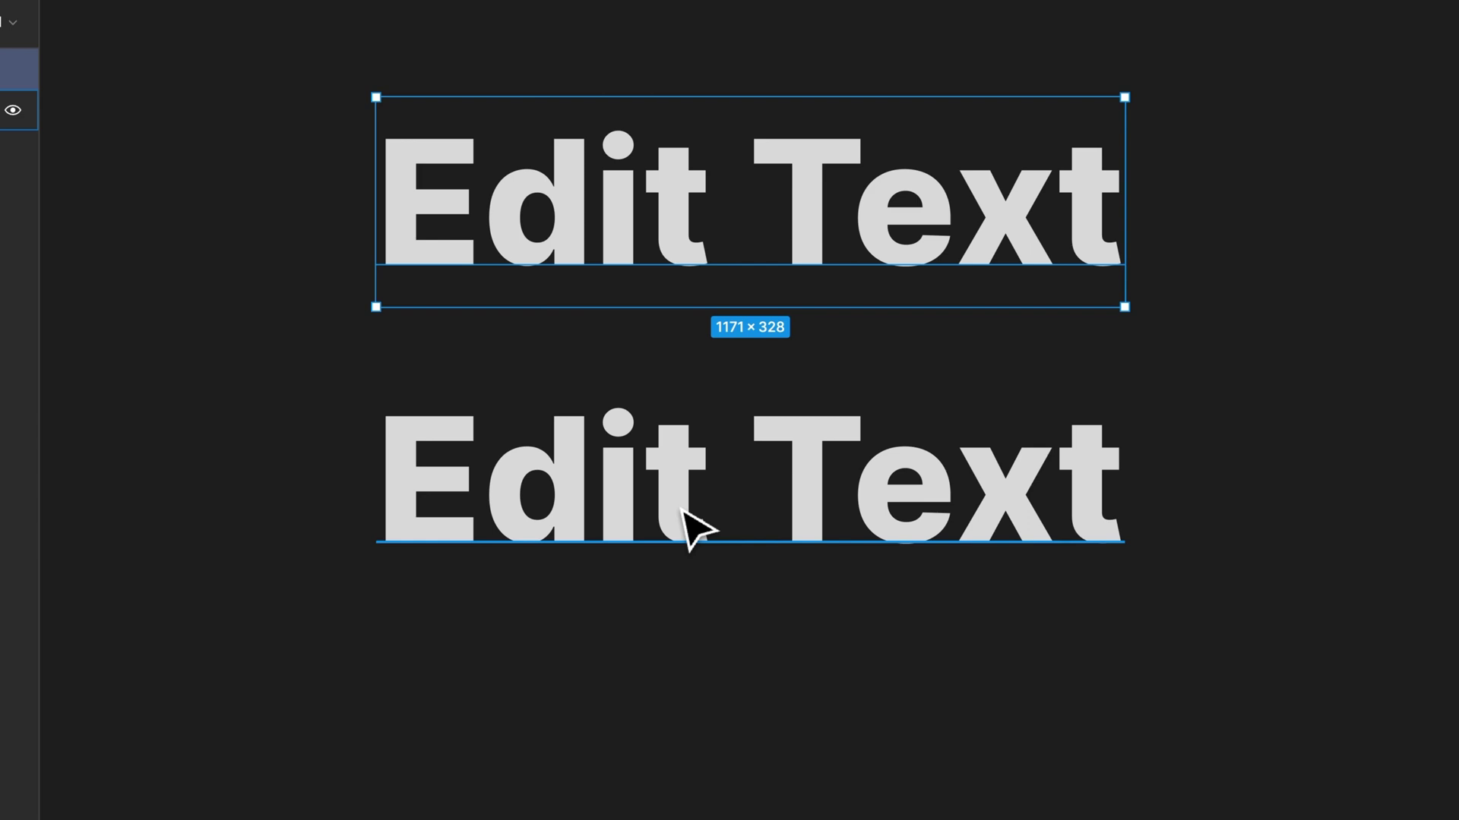
pyautogui.click(668, 521)
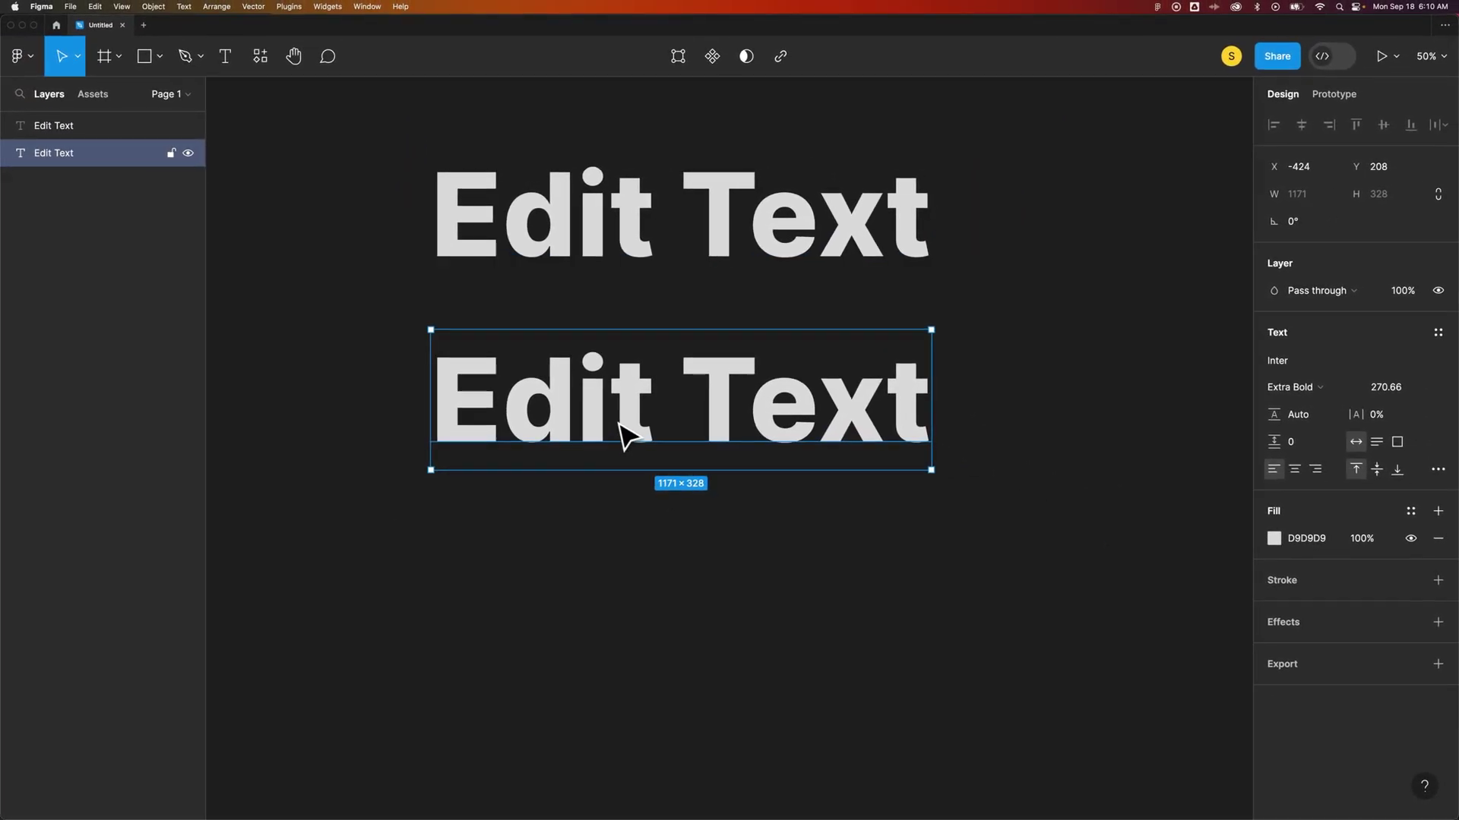
# Step: Flatten the lower Edit Text copy into a 1149.62 × 212.51 vector
pyautogui.rightClick(642, 410)
pyautogui.moveTo(642, 414)
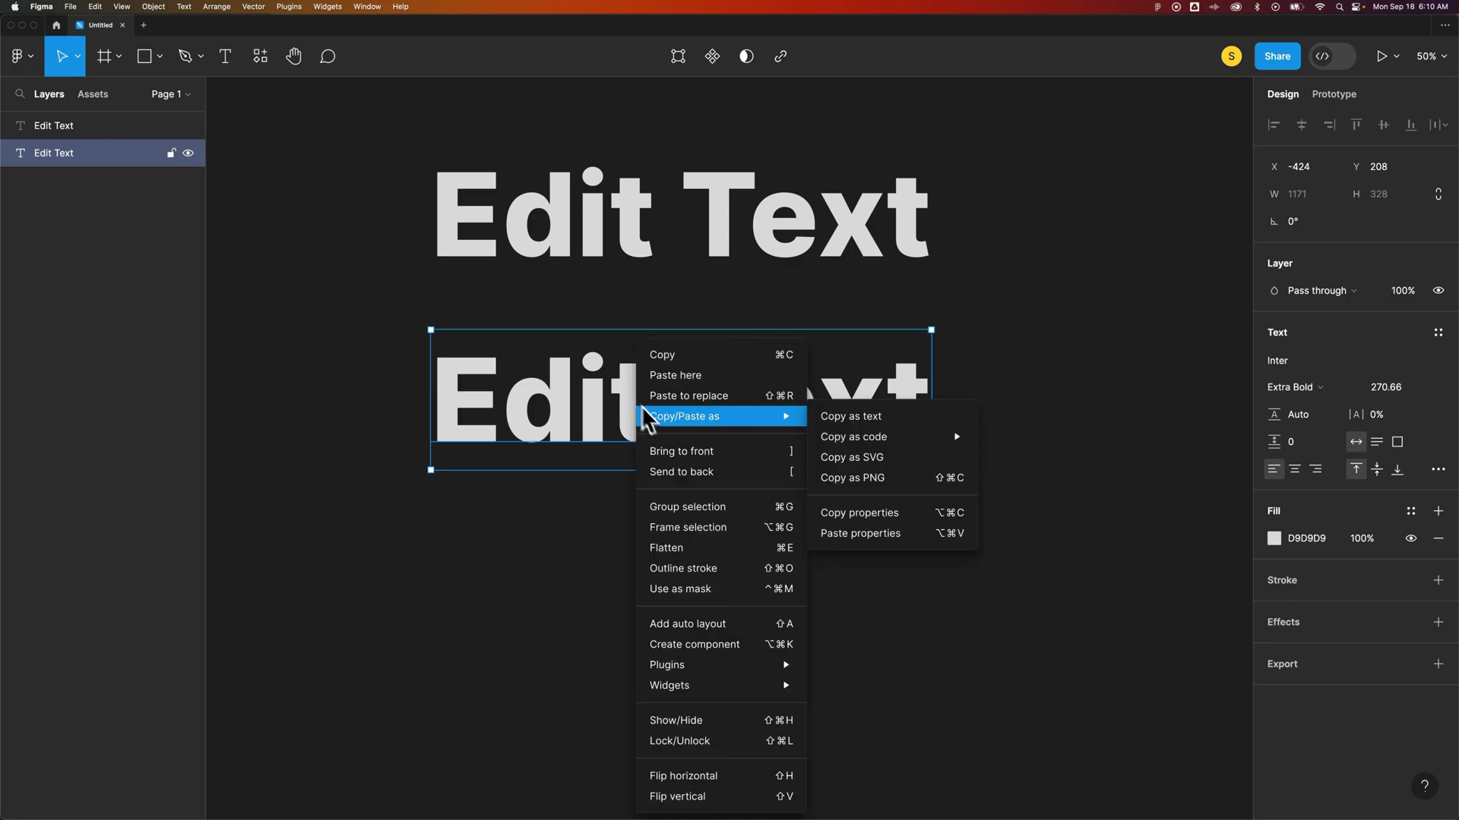
pyautogui.click(705, 565)
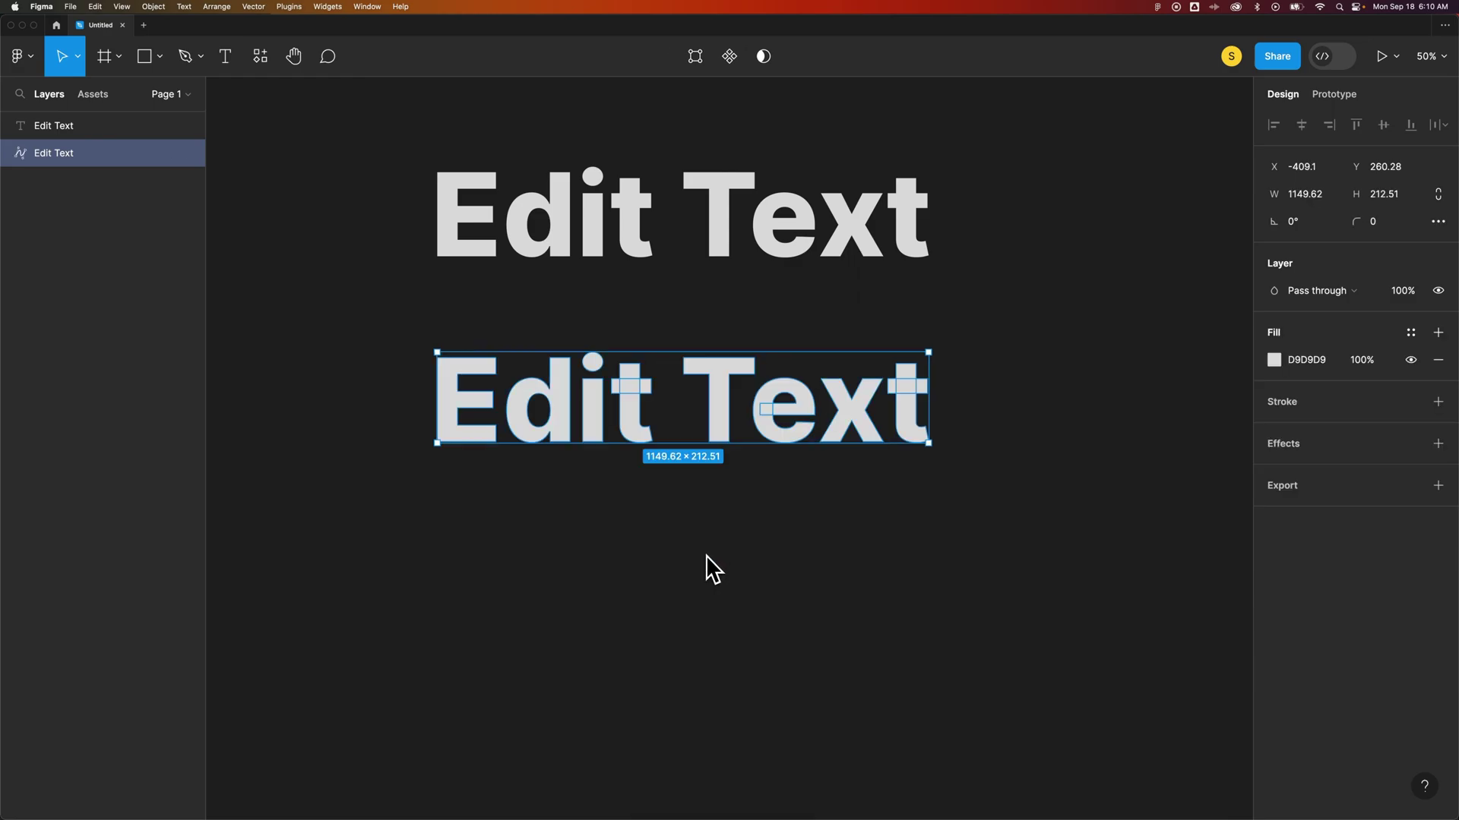
# Step: Compare the upper editable text with the flattened copy, then deselect both
pyautogui.click(635, 253)
pyautogui.click(606, 387)
pyautogui.click(836, 465)
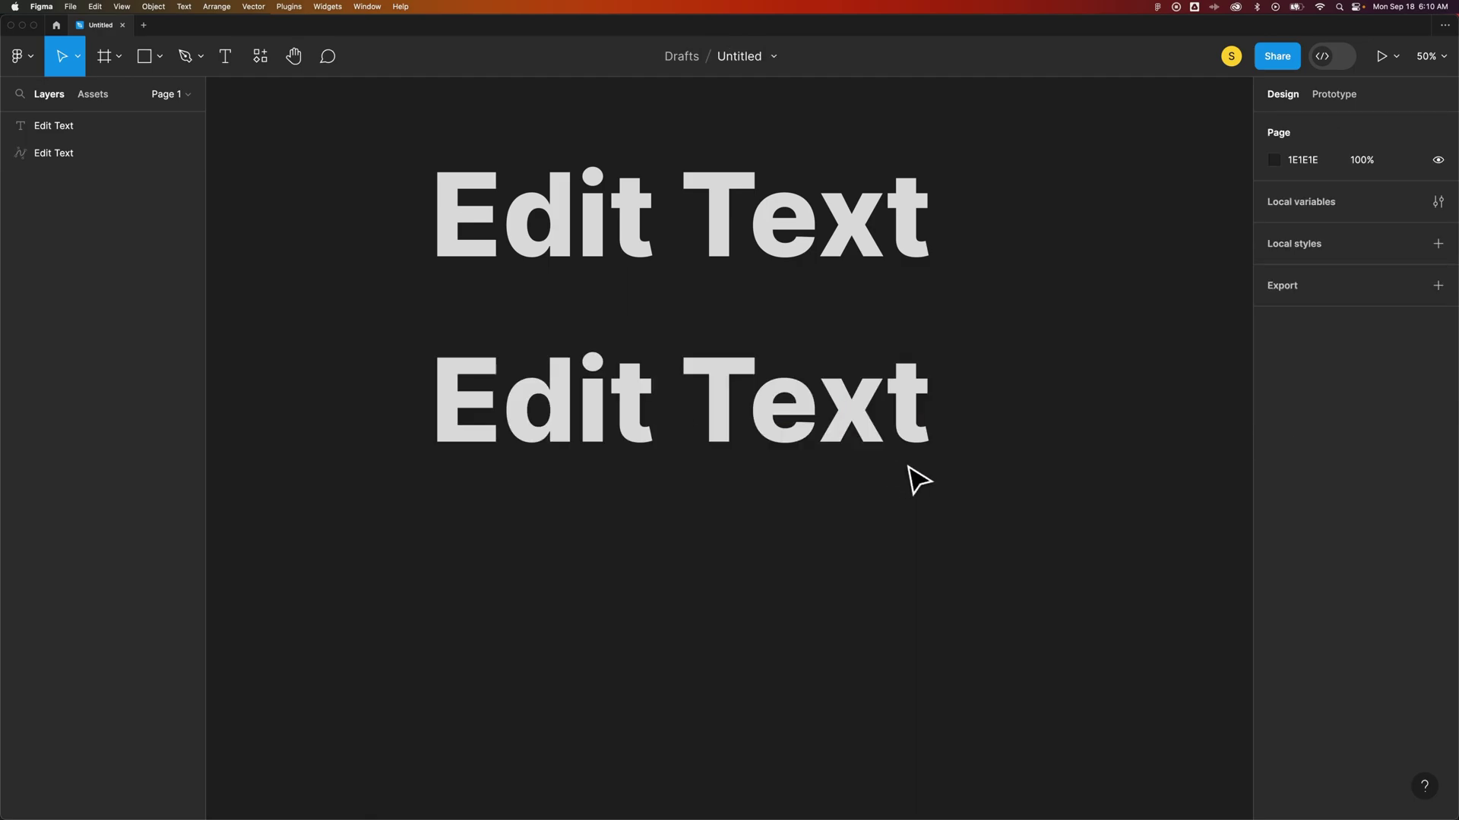